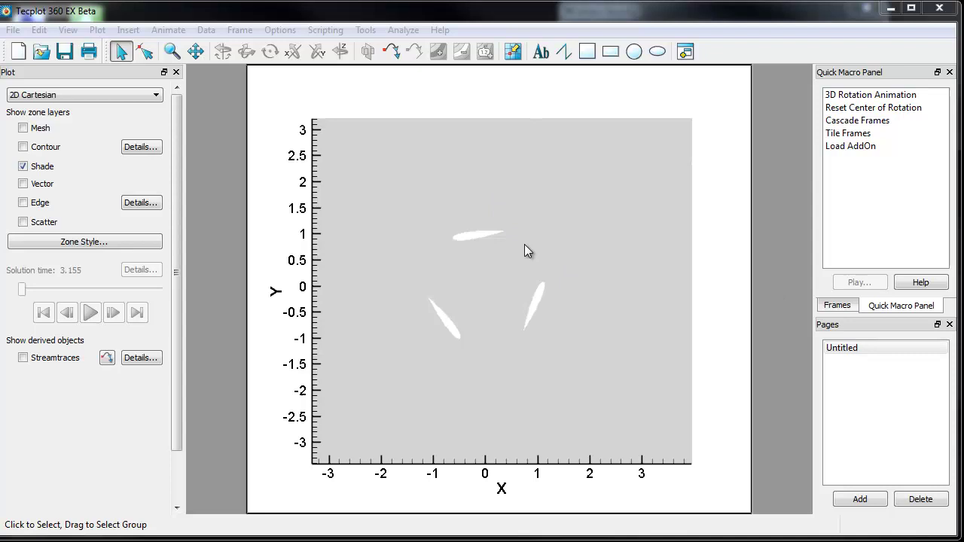
Step: Zoom in and pan so the three turbine blades sit larger and centred in the plot
{"action": "scroll", "coordinate": [525, 245], "scroll_direction": "up", "scroll_amount": 4}
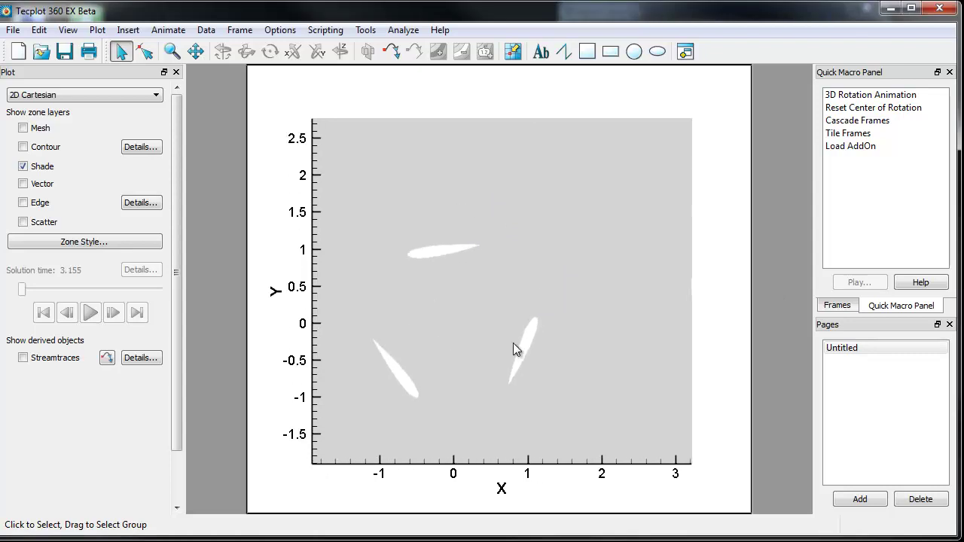
{"action": "left_click_drag", "start_coordinate": [506, 343], "coordinate": [529, 335]}
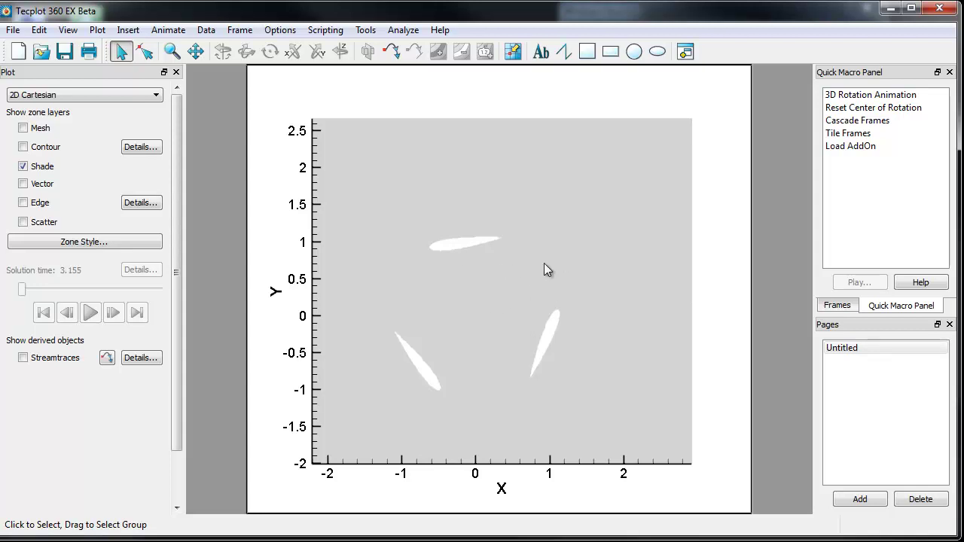
{"action": "mouse_move", "coordinate": [510, 283]}
{"action": "left_mouse_down"}
{"action": "mouse_move", "coordinate": [525, 267]}
{"action": "mouse_move", "coordinate": [507, 266]}
{"action": "left_mouse_up"}
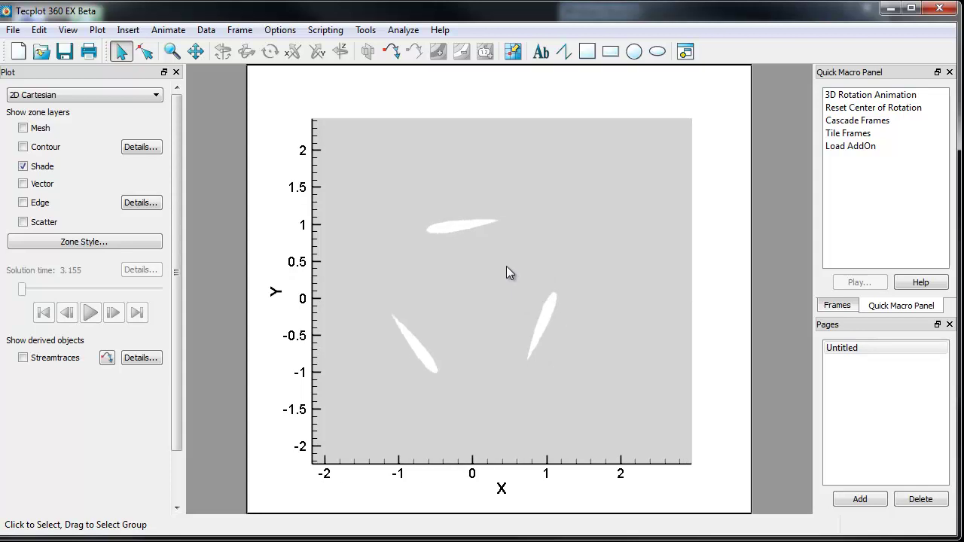
Step: Open Specify Equations from Data > Alter, showing the existing ModTV IF equation
{"action": "left_click", "coordinate": [206, 30]}
{"action": "mouse_move", "coordinate": [223, 52]}
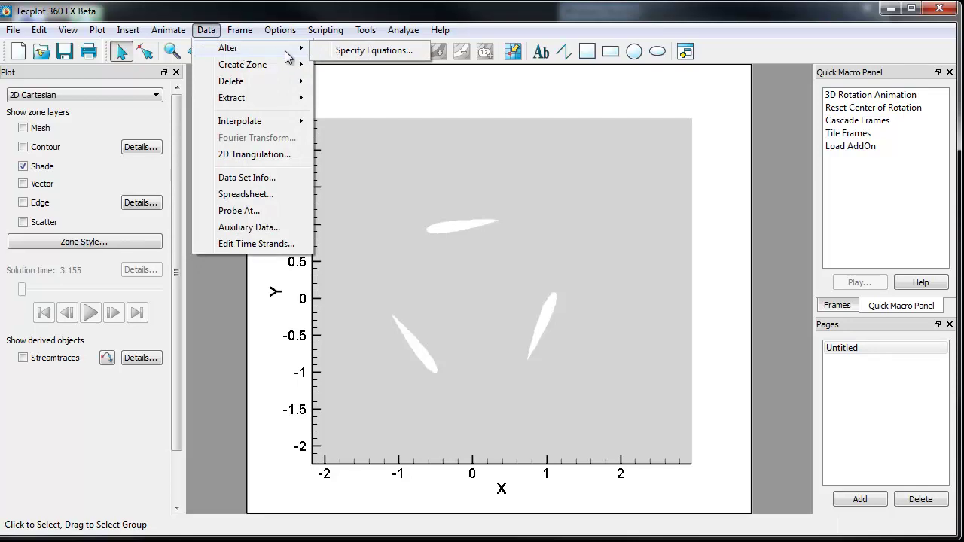
{"action": "left_click", "coordinate": [361, 51]}
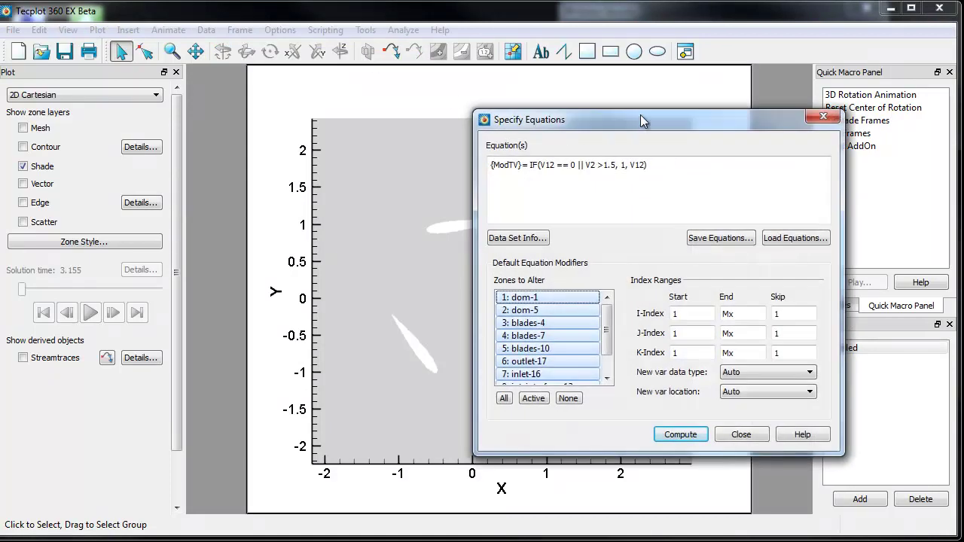
{"action": "left_click_drag", "start_coordinate": [643, 123], "coordinate": [718, 122]}
Step: Open Data Set Information and arrange it to the left of the equation editor
{"action": "left_click", "coordinate": [597, 238]}
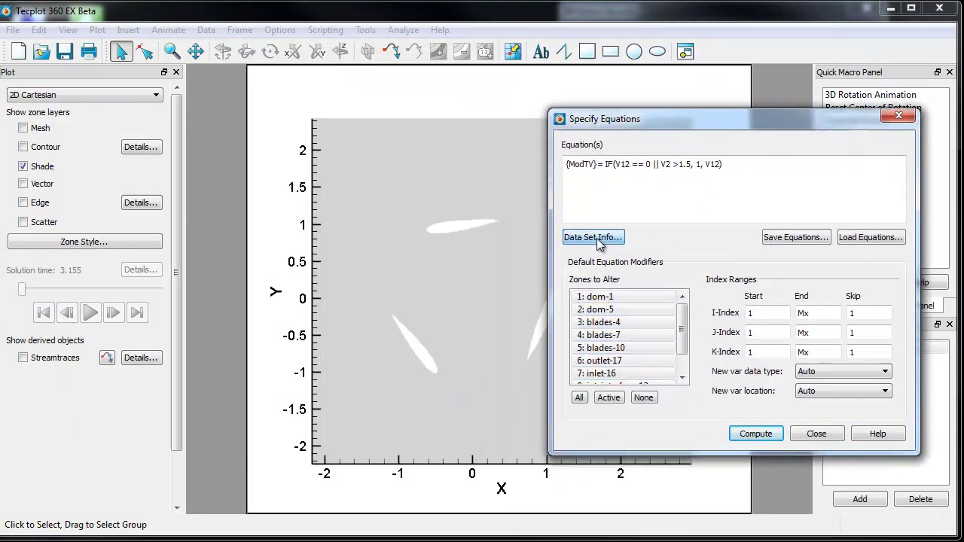
{"action": "left_click_drag", "start_coordinate": [466, 102], "coordinate": [197, 87]}
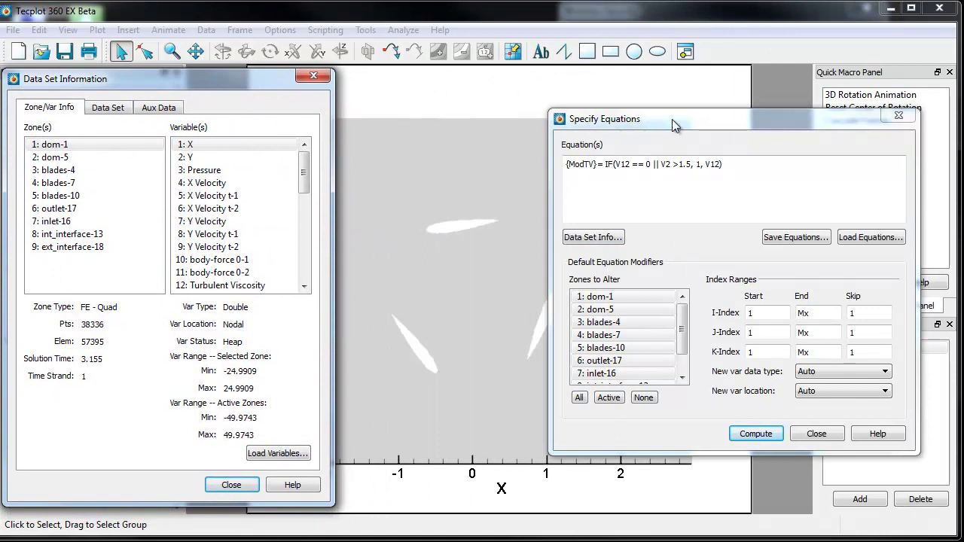
{"action": "left_click_drag", "start_coordinate": [673, 119], "coordinate": [673, 90]}
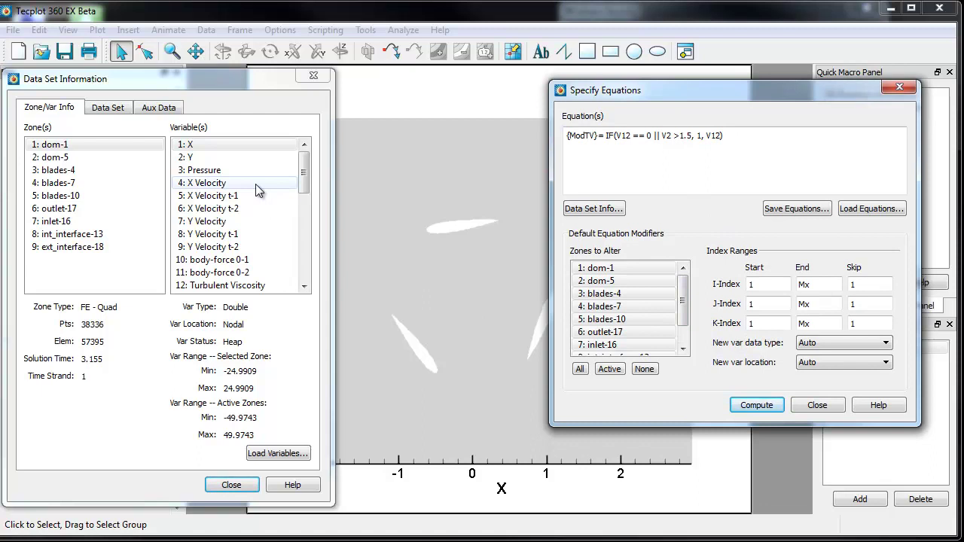
Step: Turn on contour flooding for zone dom-1 and shift the dialogs off the plot
{"action": "right_click", "coordinate": [401, 270]}
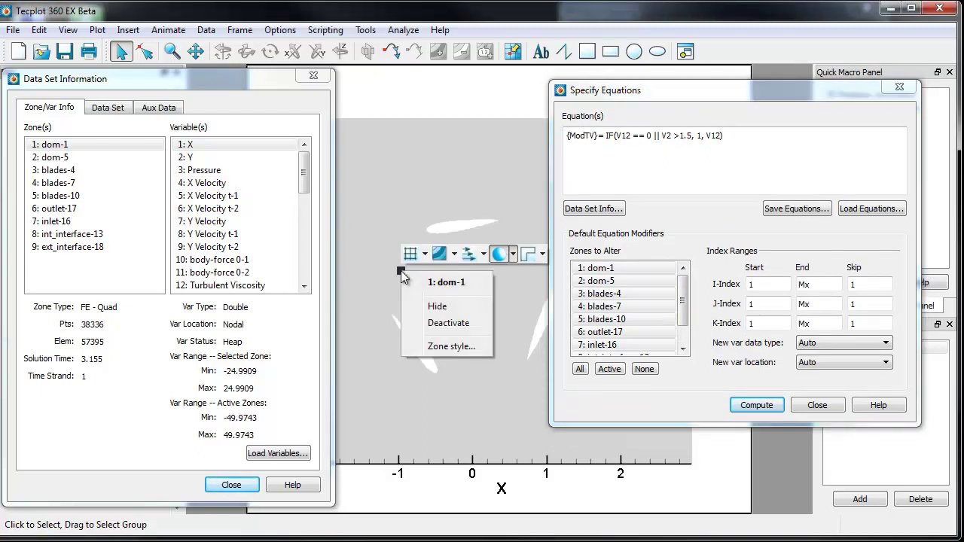
{"action": "left_click", "coordinate": [455, 254]}
{"action": "left_click", "coordinate": [484, 292]}
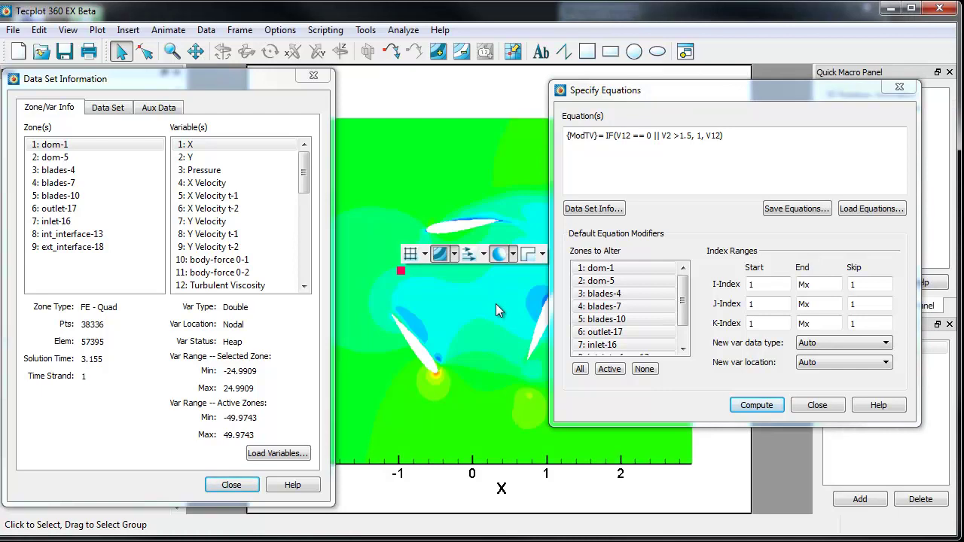
{"action": "left_click_drag", "start_coordinate": [661, 91], "coordinate": [694, 90]}
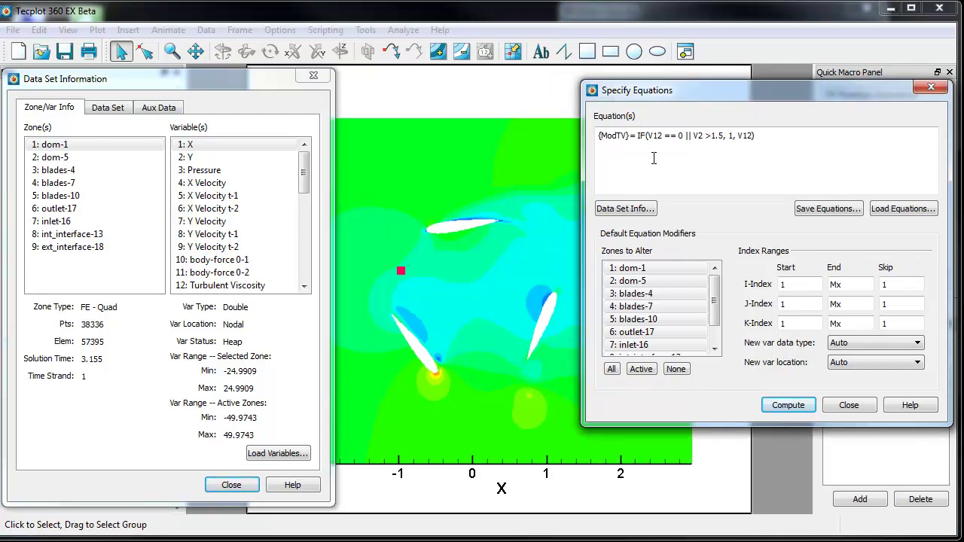
{"action": "left_click_drag", "start_coordinate": [480, 333], "coordinate": [426, 317]}
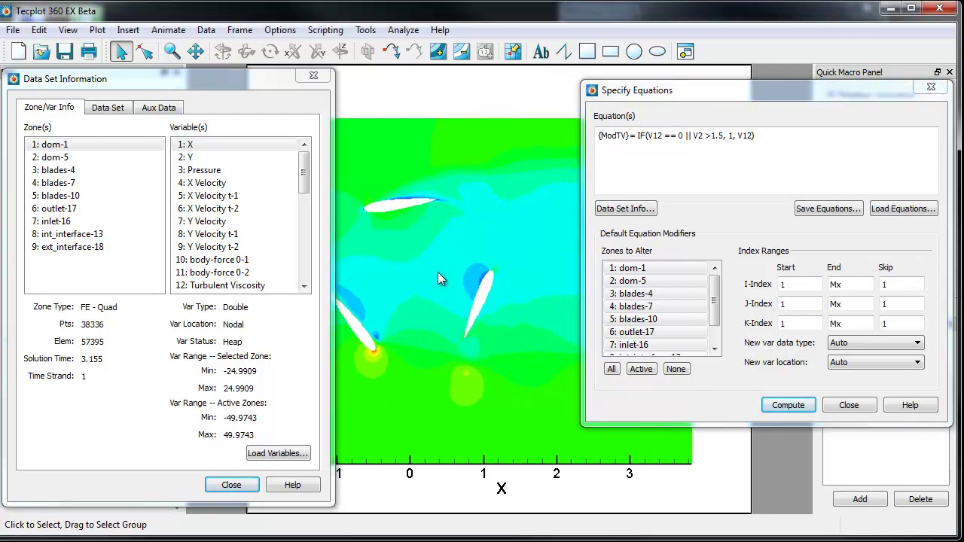
{"action": "scroll", "coordinate": [439, 276], "scroll_direction": "down", "scroll_amount": 2}
{"action": "left_click_drag", "start_coordinate": [178, 80], "coordinate": [325, 88]}
Step: In Contour Details, assign contour group 8 to 12: Turbulent Viscosity
{"action": "right_click", "coordinate": [517, 201]}
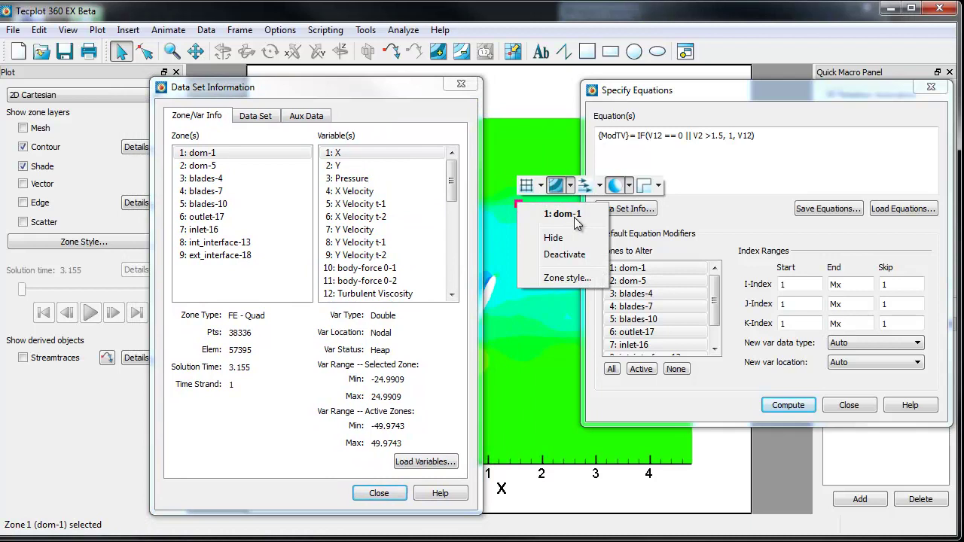
{"action": "left_click", "coordinate": [571, 186]}
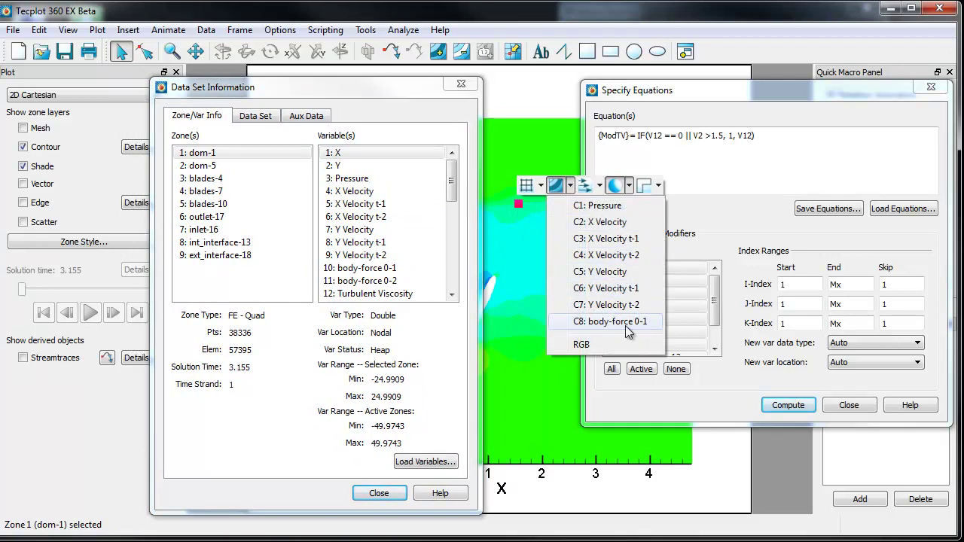
{"action": "left_click", "coordinate": [109, 167]}
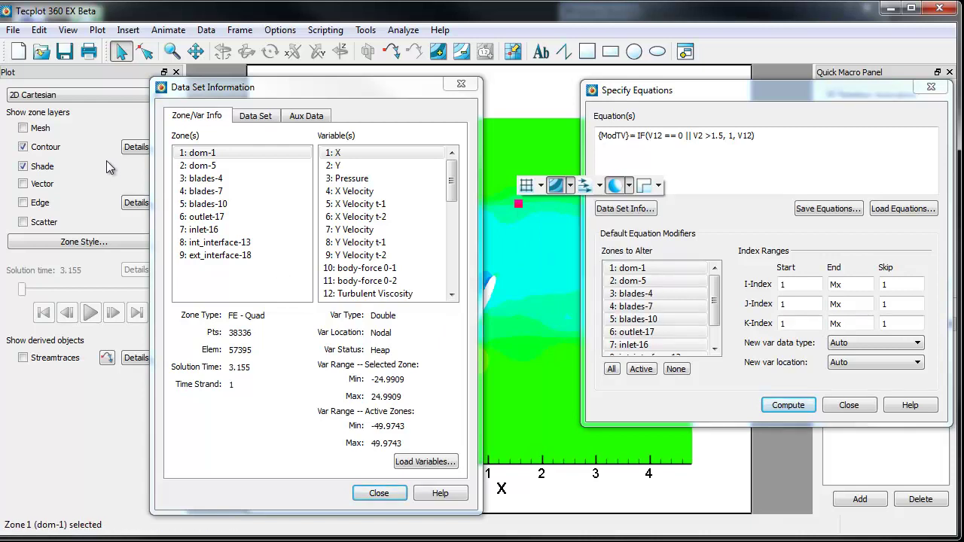
{"action": "left_click", "coordinate": [136, 147]}
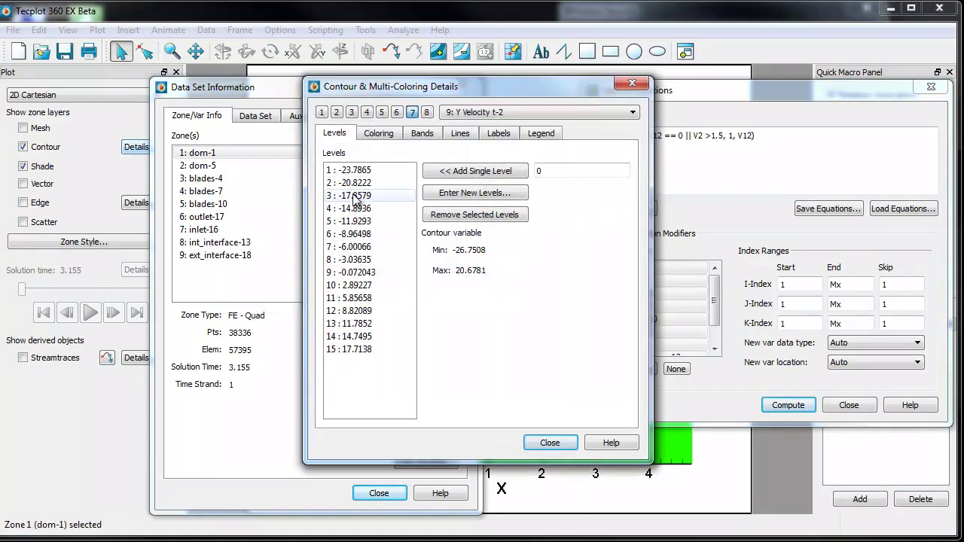
{"action": "left_click", "coordinate": [426, 112]}
{"action": "left_click", "coordinate": [527, 112]}
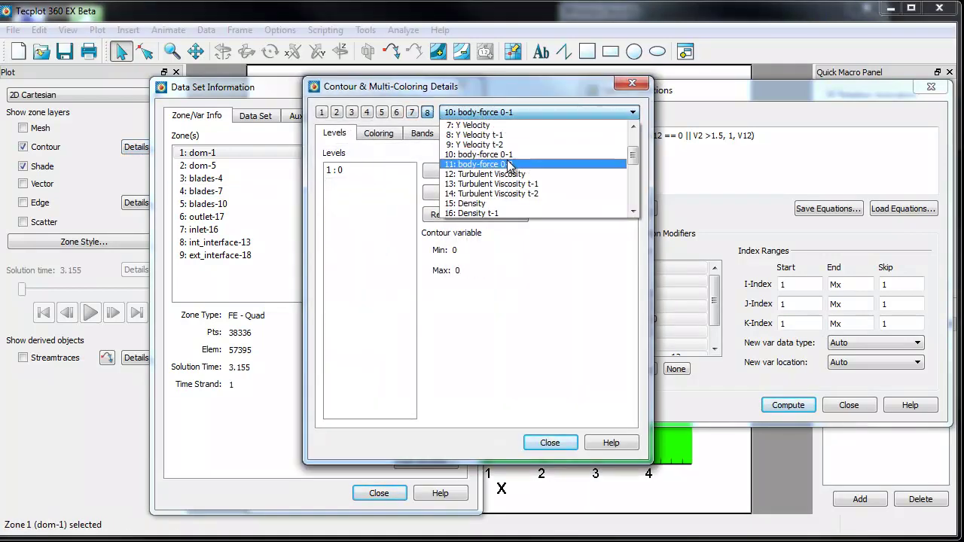
{"action": "left_click", "coordinate": [513, 174]}
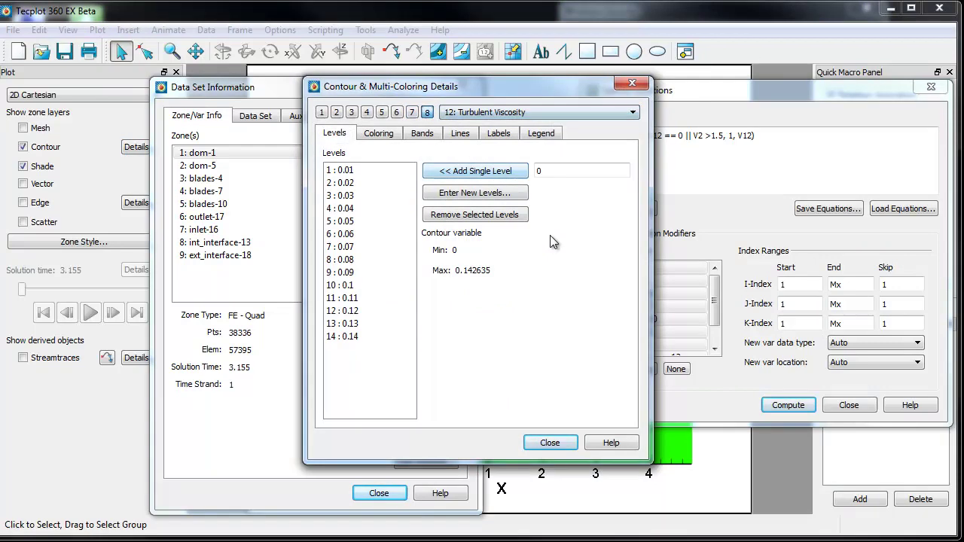
{"action": "left_click", "coordinate": [550, 443]}
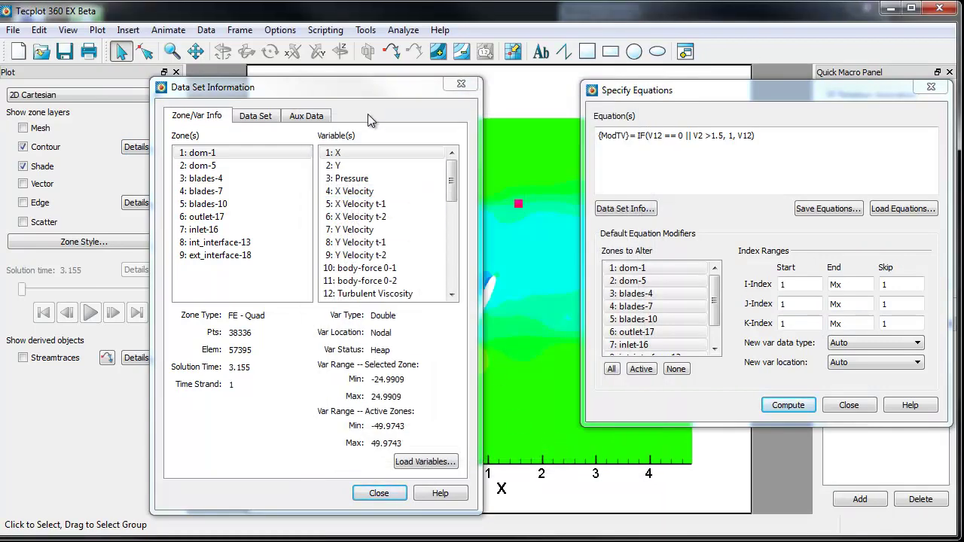
Step: Colour the dom-1 contours by group C8, Turbulent Viscosity
{"action": "left_click_drag", "start_coordinate": [348, 88], "coordinate": [261, 99]}
{"action": "right_click", "coordinate": [501, 349]}
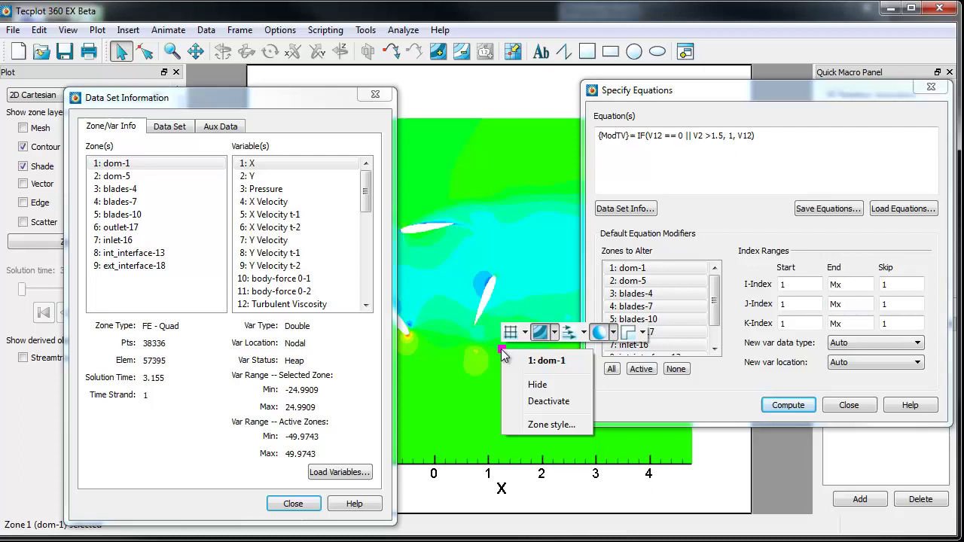
{"action": "left_click", "coordinate": [555, 333]}
{"action": "left_click", "coordinate": [588, 468]}
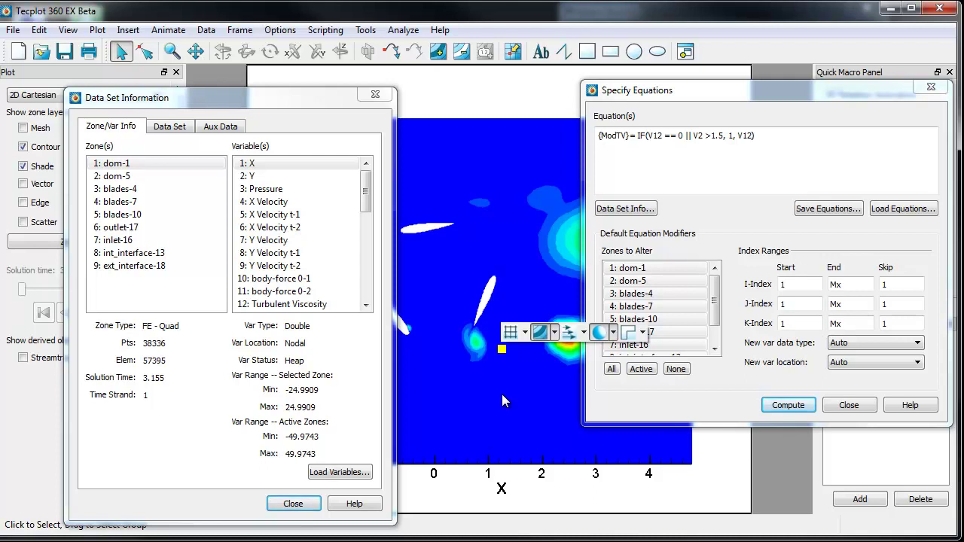
Step: Use the Probe tool to sample points above and near the top blade
{"action": "left_click", "coordinate": [512, 51]}
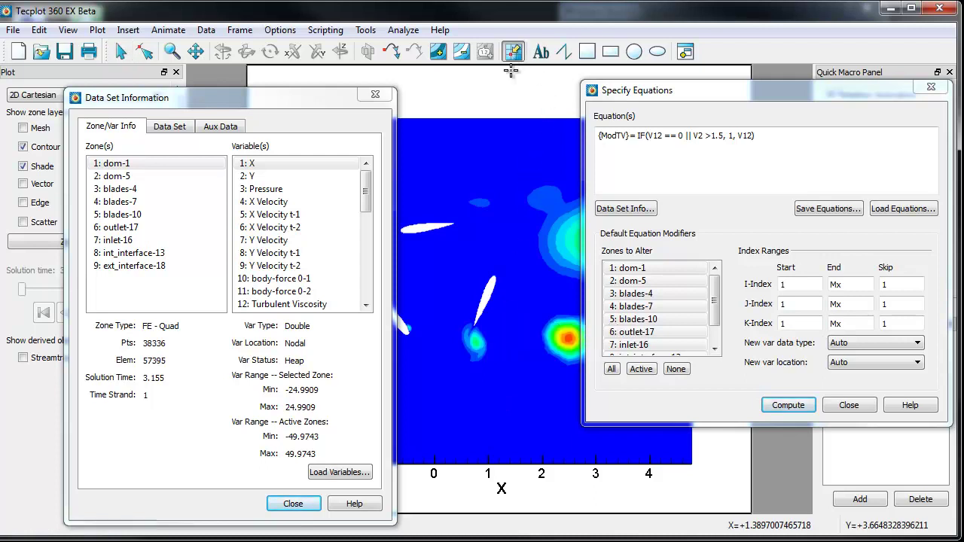
{"action": "left_click", "coordinate": [437, 267]}
{"action": "left_click_drag", "start_coordinate": [577, 224], "coordinate": [577, 244]}
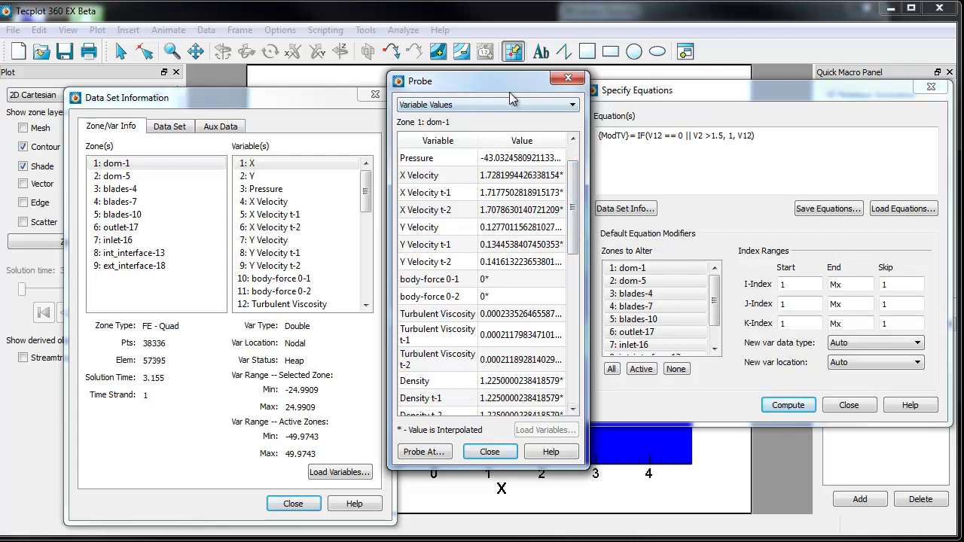
{"action": "left_click_drag", "start_coordinate": [503, 86], "coordinate": [275, 101]}
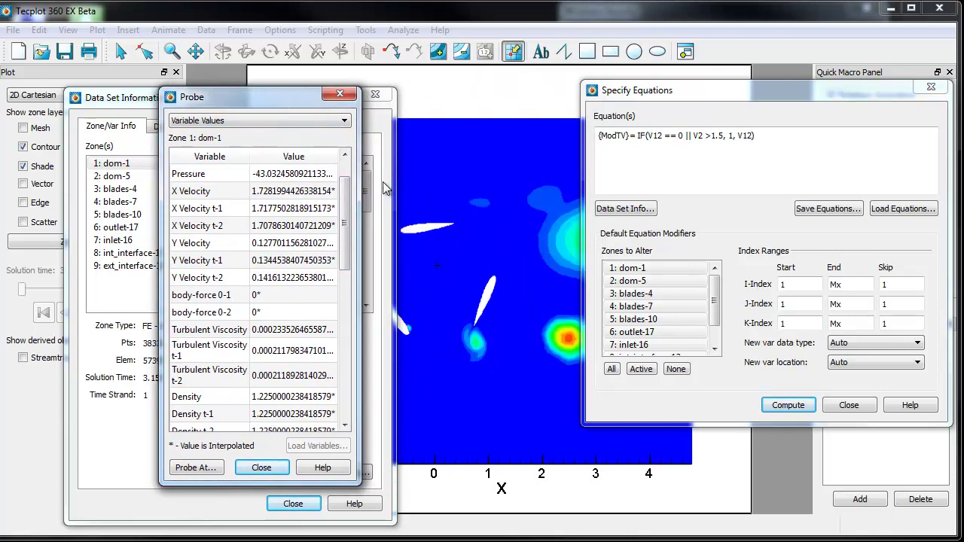
{"action": "left_click", "coordinate": [436, 275]}
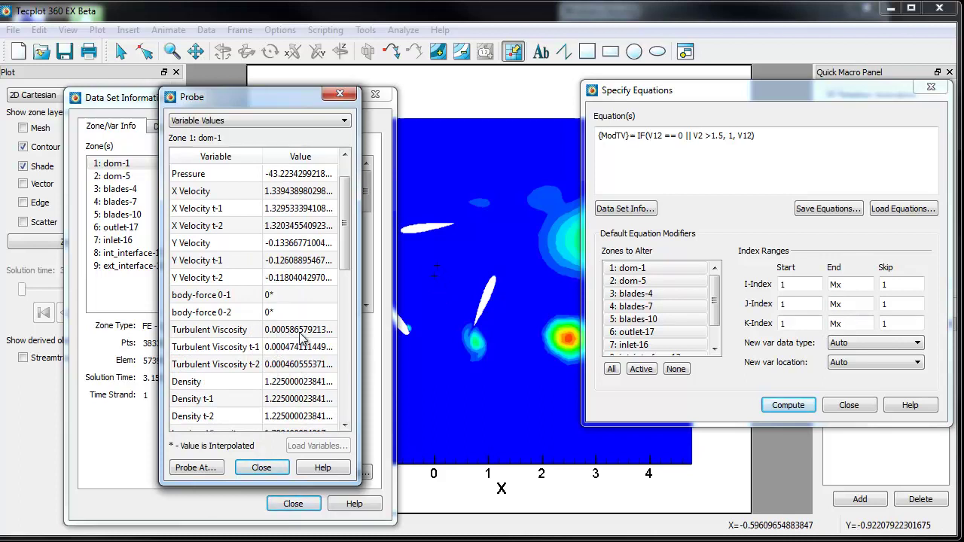
Step: Probe a dozen more points between, below and right of the blades, reading Turbulent Viscosity near 0.0096
{"action": "left_click", "coordinate": [452, 280]}
{"action": "left_click", "coordinate": [452, 394]}
{"action": "left_click", "coordinate": [482, 387]}
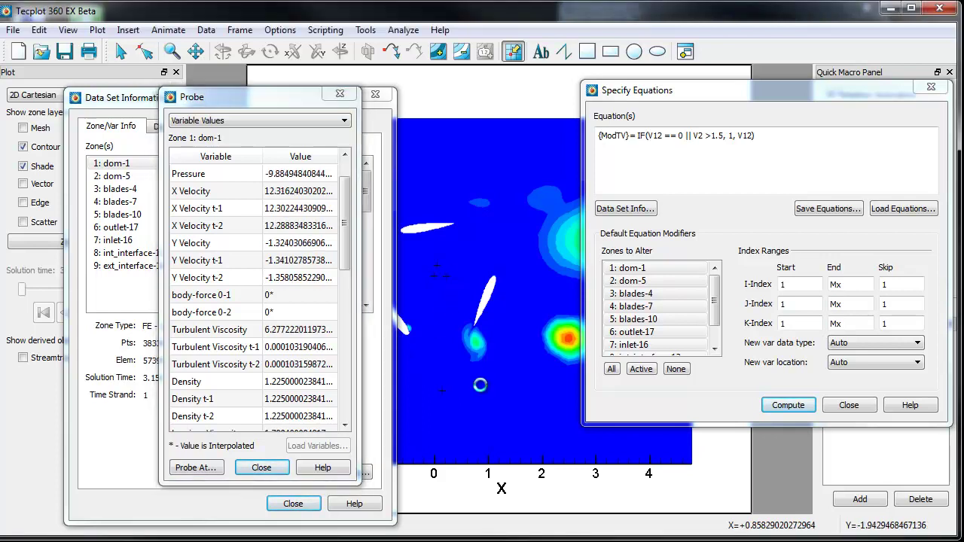
{"action": "left_click", "coordinate": [497, 308]}
{"action": "left_click", "coordinate": [461, 258]}
{"action": "left_click", "coordinate": [413, 290]}
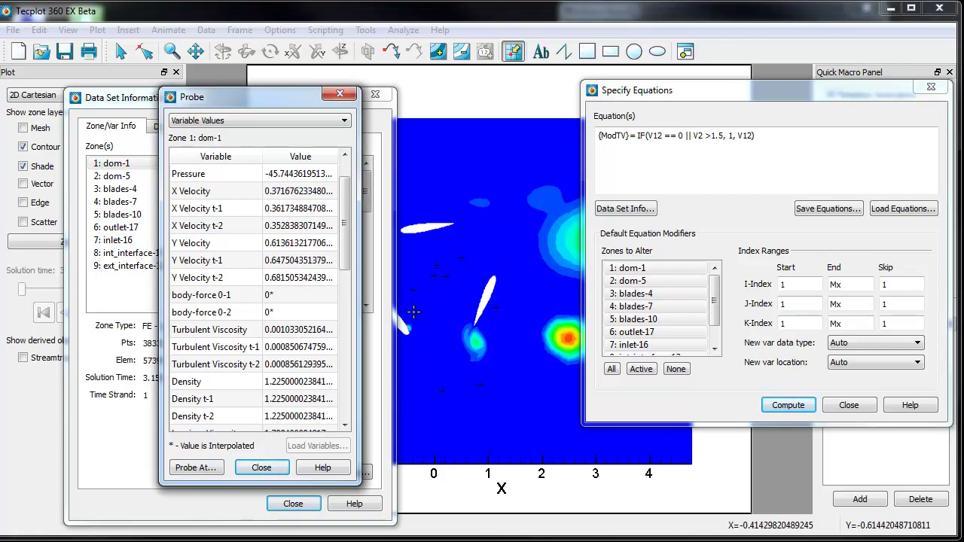
{"action": "left_click", "coordinate": [413, 333]}
{"action": "left_click", "coordinate": [415, 403]}
{"action": "left_click", "coordinate": [446, 419]}
{"action": "left_click", "coordinate": [479, 419]}
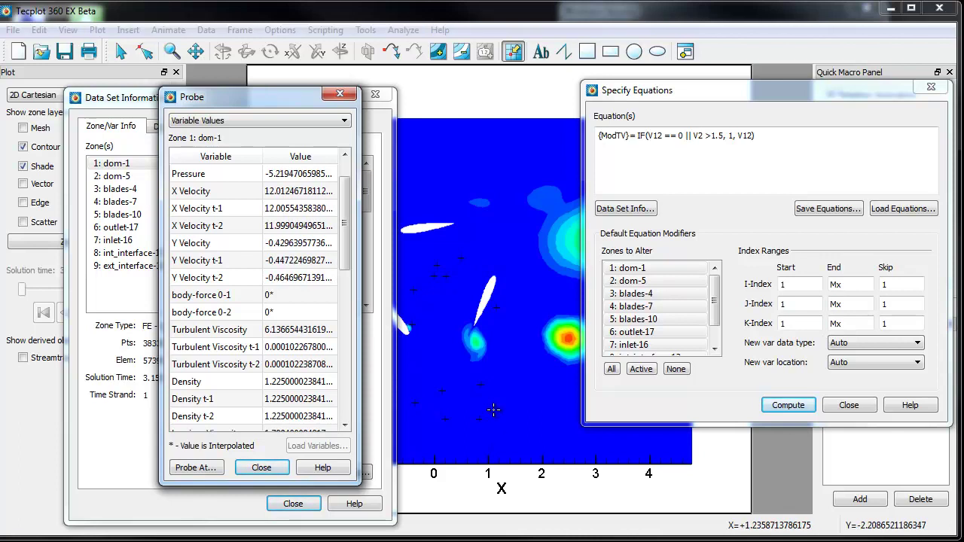
{"action": "left_click", "coordinate": [505, 388]}
{"action": "left_click", "coordinate": [512, 286]}
{"action": "left_click", "coordinate": [483, 200]}
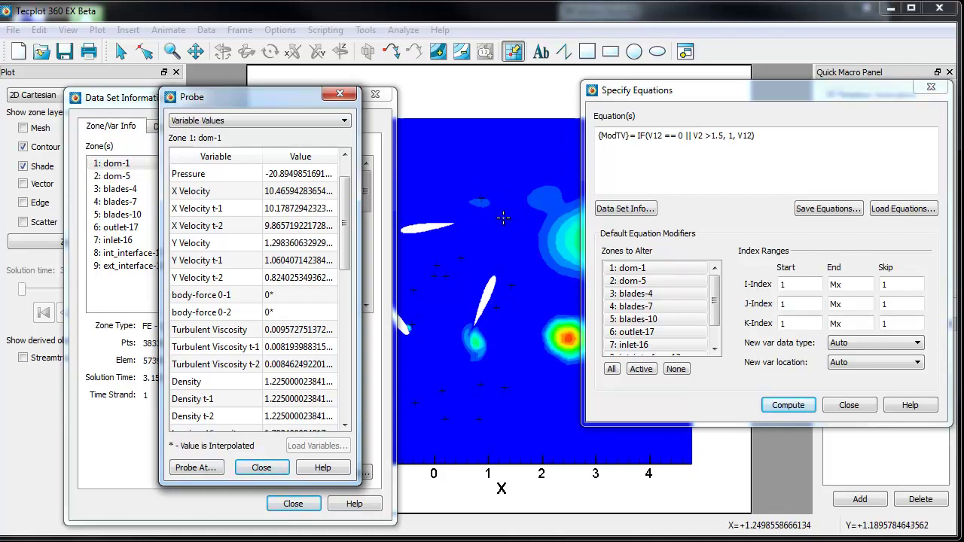
Step: Replace the existing equation with {Mod TV} = cos(v12) and compute it
{"action": "left_click_drag", "start_coordinate": [774, 142], "coordinate": [595, 146]}
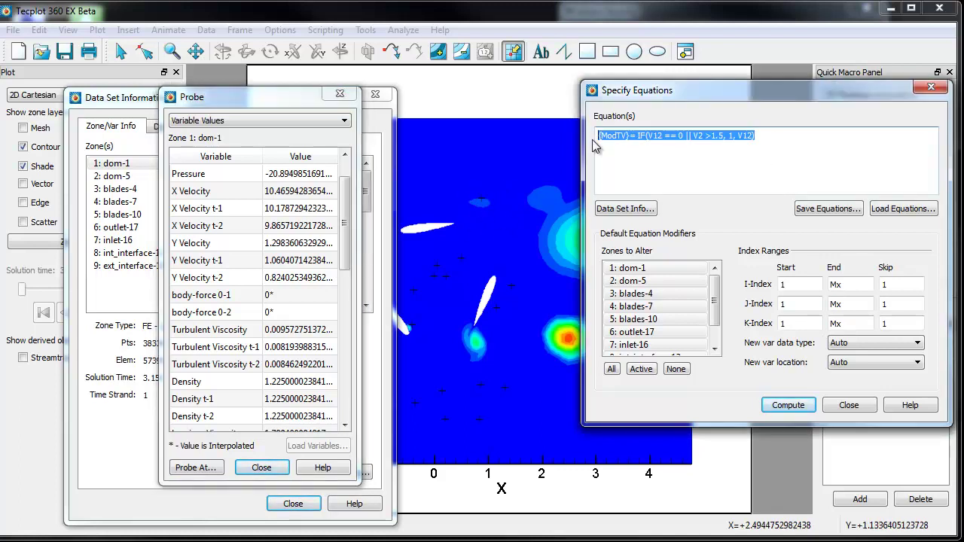
{"action": "key", "text": "Delete"}
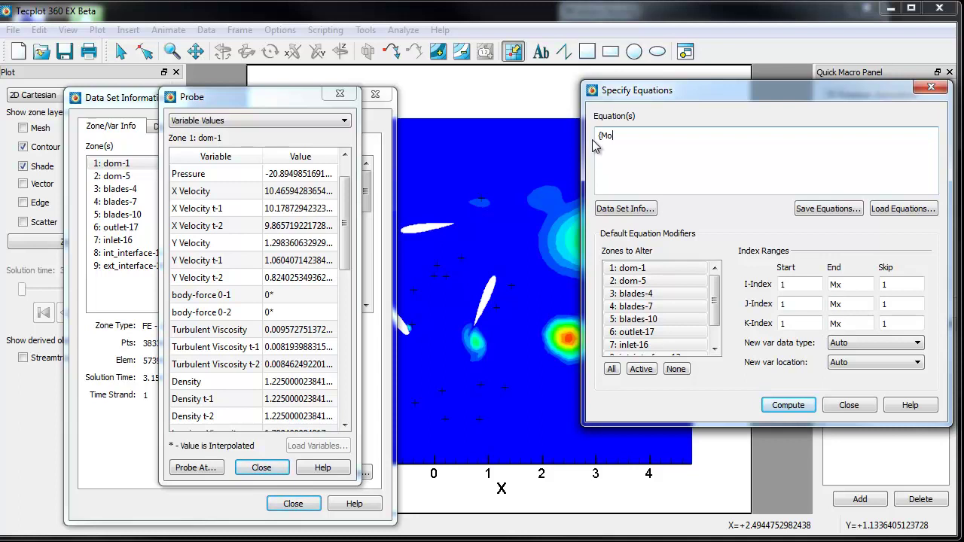
{"action": "type", "text": "TV} = cos(v12)"}
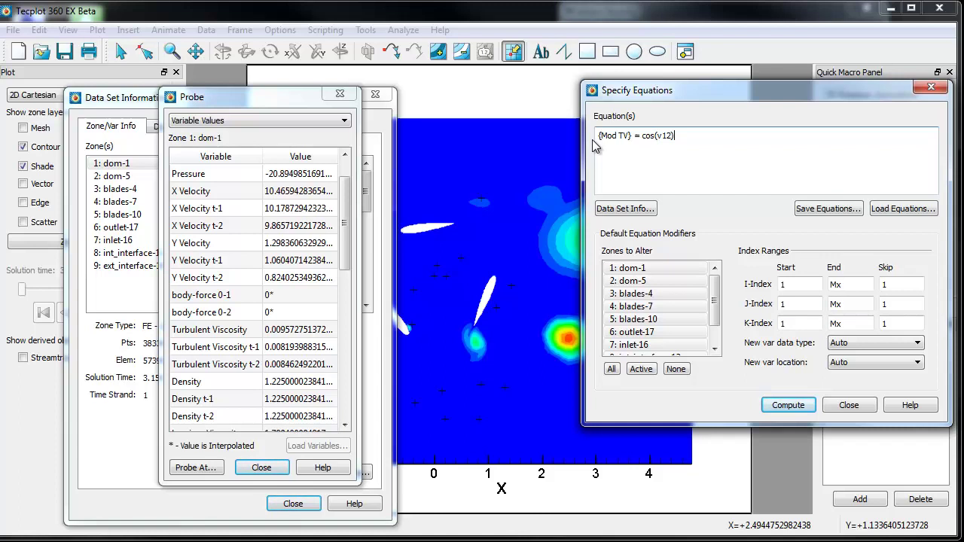
{"action": "left_click", "coordinate": [788, 406]}
{"action": "key", "text": "Return"}
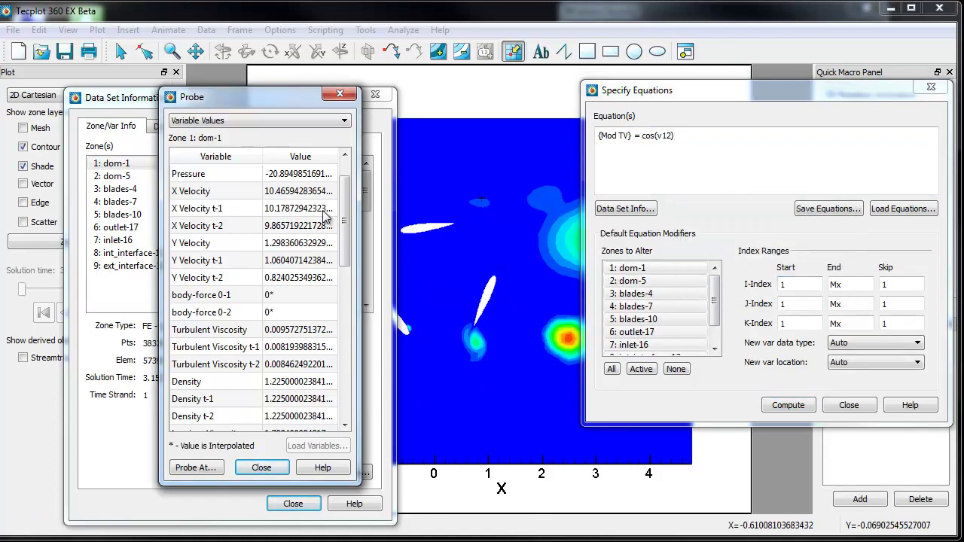
Step: Check in Data Set Information that Mod TV ranges from 0.989845 to 1
{"action": "left_click_drag", "start_coordinate": [344, 226], "coordinate": [340, 410]}
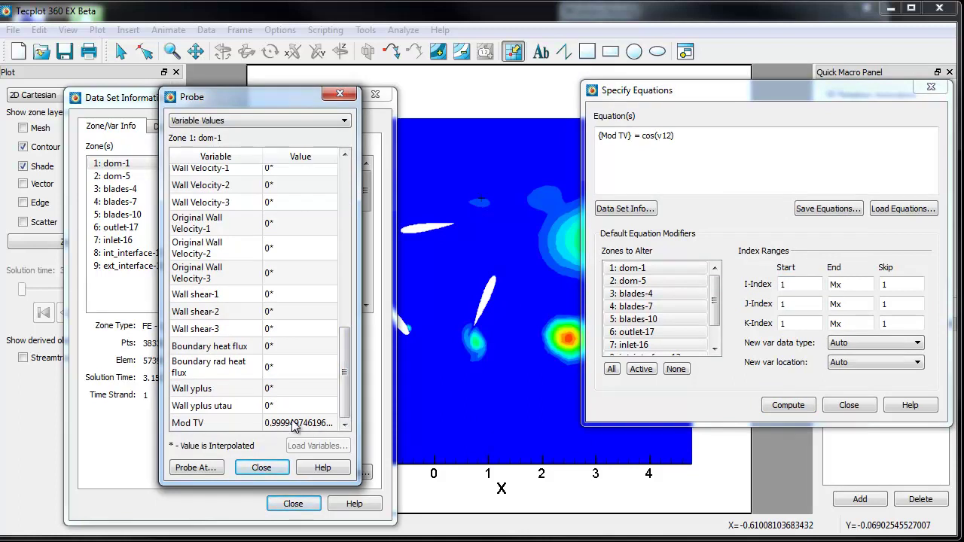
{"action": "left_click", "coordinate": [139, 290]}
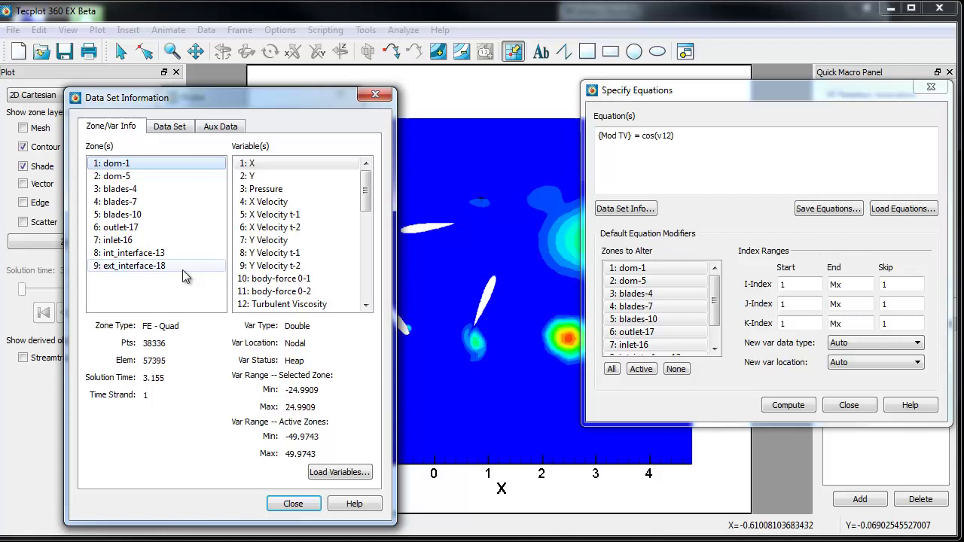
{"action": "left_click_drag", "start_coordinate": [366, 188], "coordinate": [367, 281]}
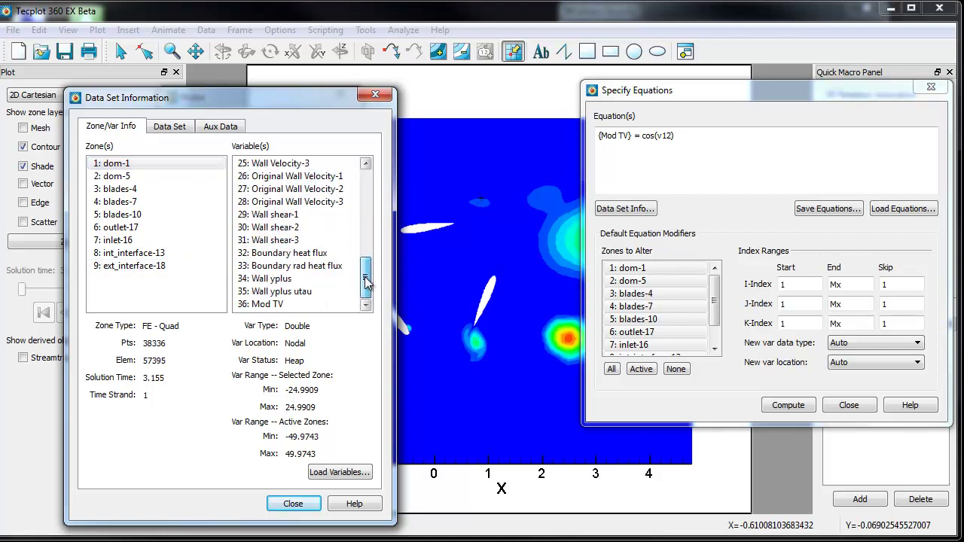
{"action": "left_click", "coordinate": [268, 305]}
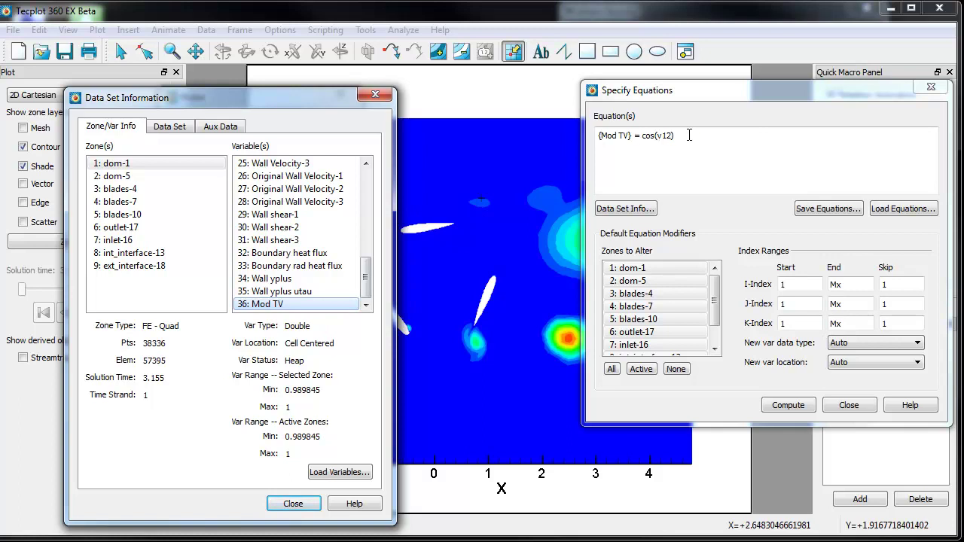
Step: Rewrite the Mod TV equation as IF(V12 <= 0.0099, 0, V12)
{"action": "left_click", "coordinate": [753, 162]}
{"action": "key", "text": "BackSpace"}
{"action": "key", "text": "BackSpace"}
{"action": "key", "text": "BackSpace"}
{"action": "key", "text": "BackSpace"}
{"action": "key", "text": "BackSpace"}
{"action": "key", "text": "BackSpace"}
{"action": "key", "text": "BackSpace"}
{"action": "key", "text": "BackSpace"}
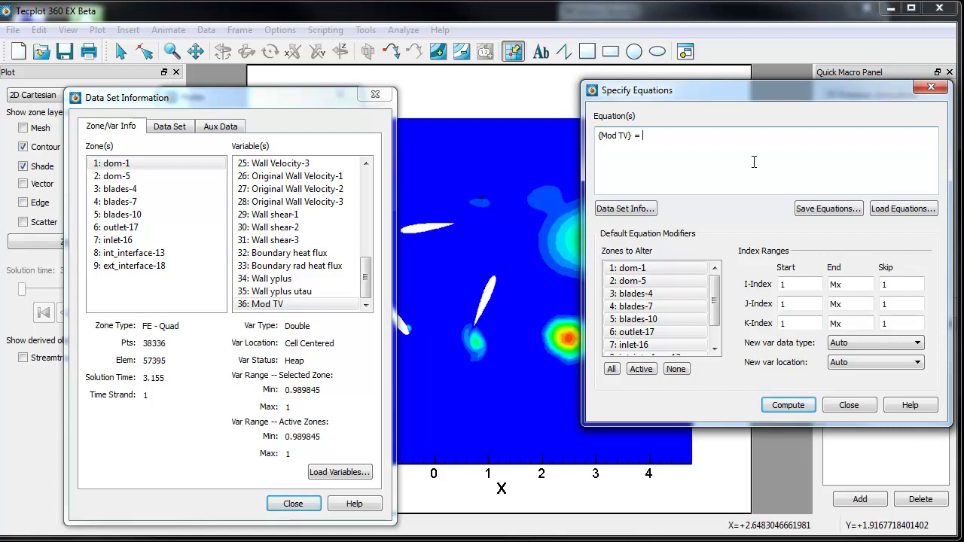
{"action": "type", "text": "IF"}
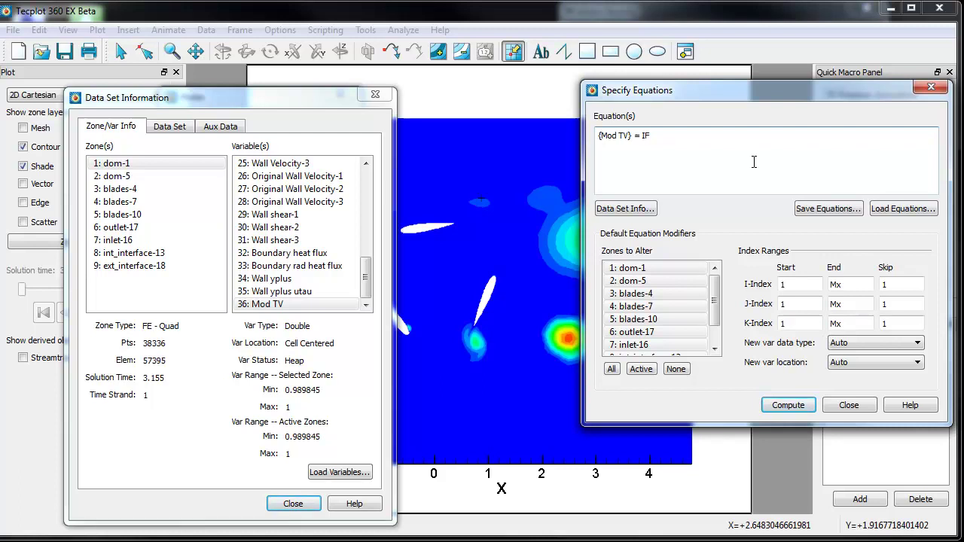
{"action": "type", "text": "("}
{"action": "type", "text": "v12"}
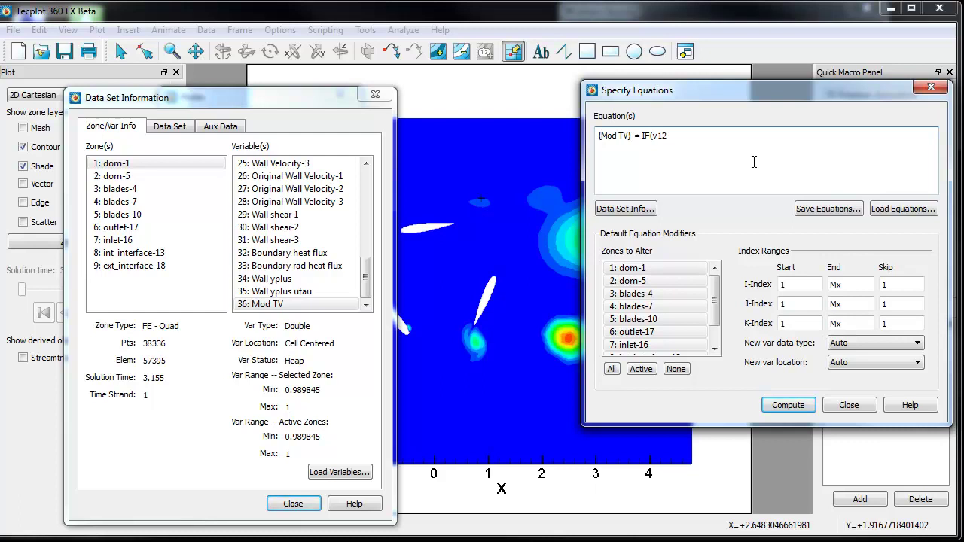
{"action": "key", "text": "BackSpace"}
{"action": "key", "text": "BackSpace"}
{"action": "type", "text": "V"}
{"action": "type", "text": "."}
{"action": "key", "text": "BackSpace"}
{"action": "type", "text": "<"}
{"action": "type", "text": "= 0"}
{"action": "type", "text": ".00"}
{"action": "type", "text": "99"}
{"action": "type", "text": ","}
{"action": "type", "text": "0"}
{"action": "type", "text": ","}
{"action": "type", "text": " V12"}
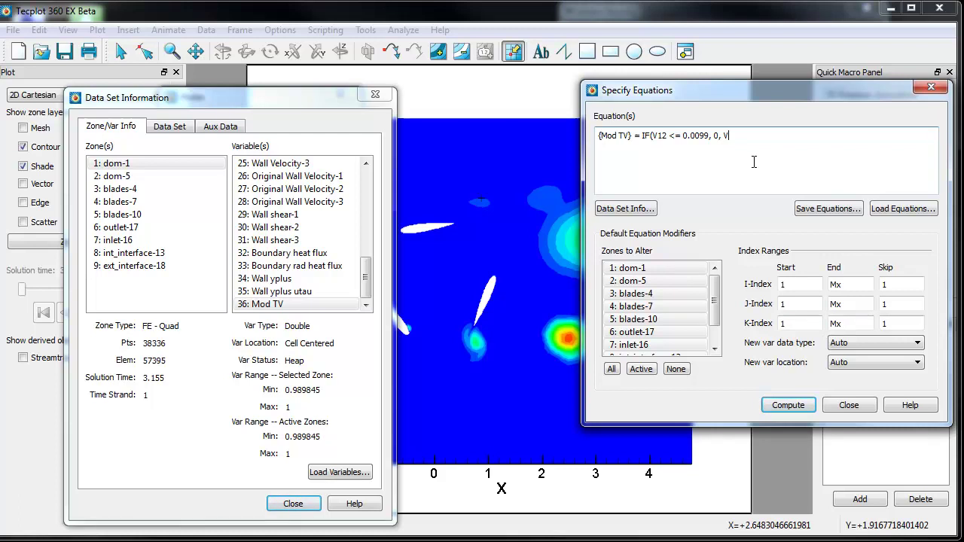
{"action": "type", "text": ")"}
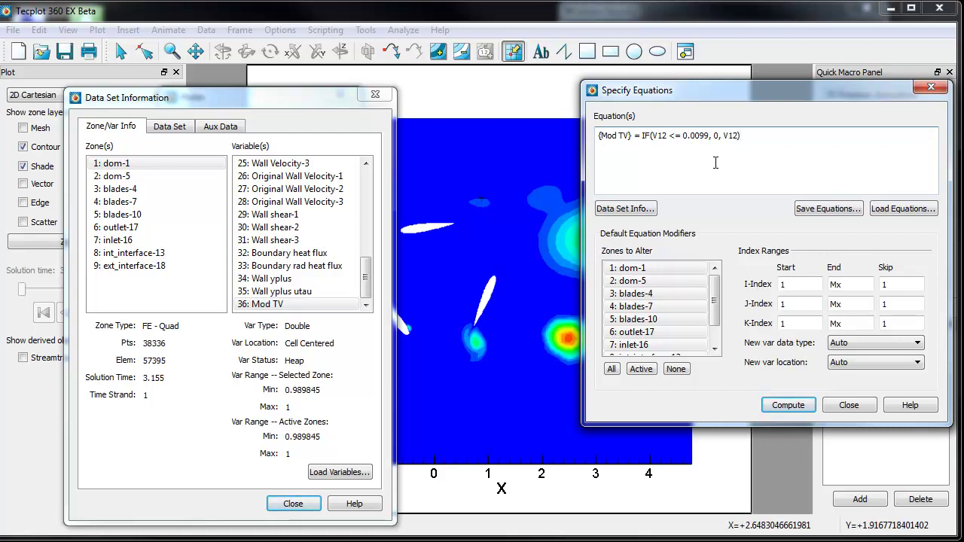
Step: Compute the new Mod TV equation and probe a point on the plot
{"action": "left_click", "coordinate": [791, 406]}
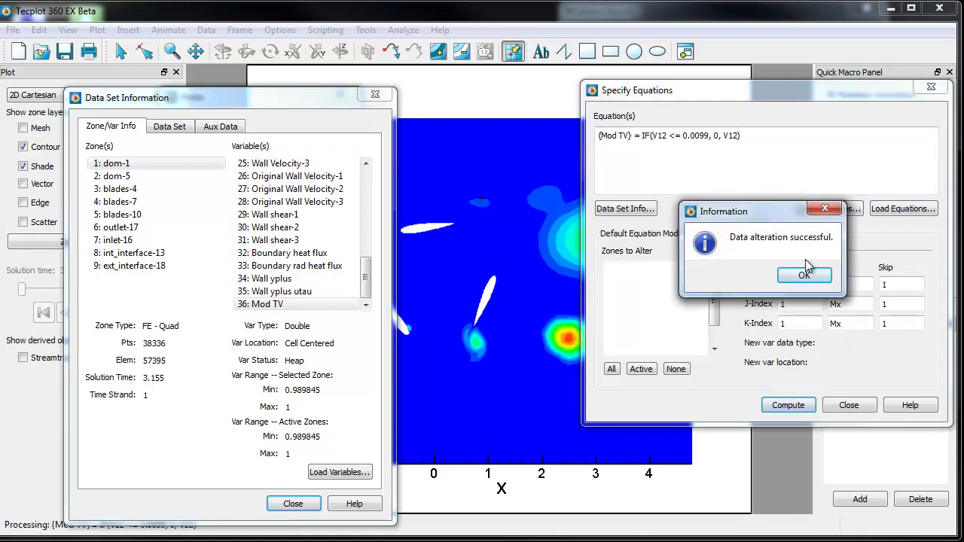
{"action": "left_click", "coordinate": [804, 275]}
{"action": "left_click", "coordinate": [384, 298]}
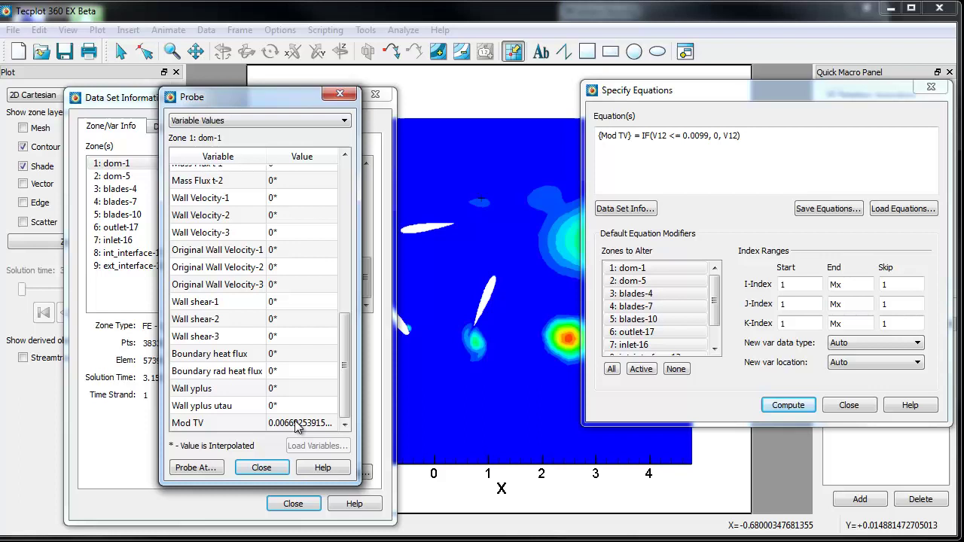
{"action": "left_click", "coordinate": [340, 93]}
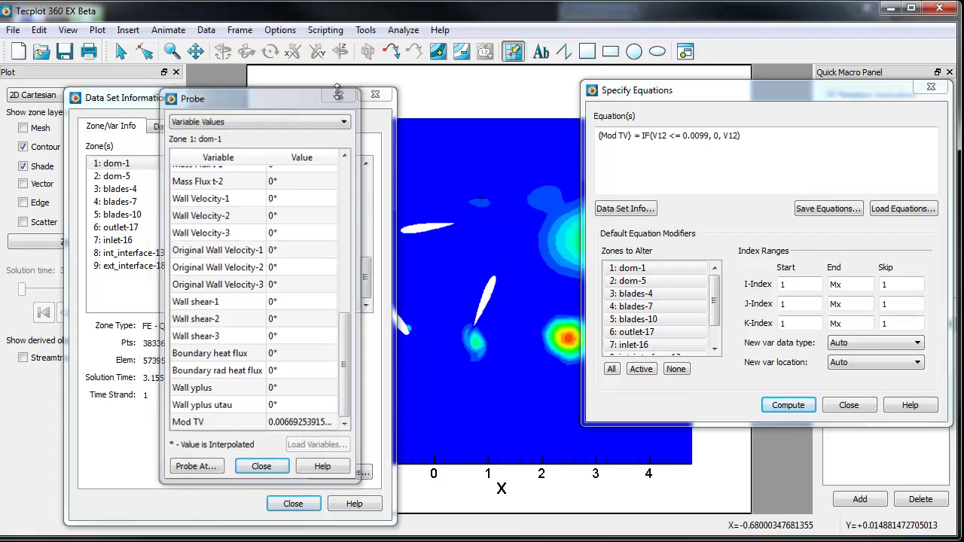
Step: Compare Mod TV's 0 to 0.142635 range with Turbulent Viscosity's, then open Contour Details
{"action": "left_click", "coordinate": [315, 304]}
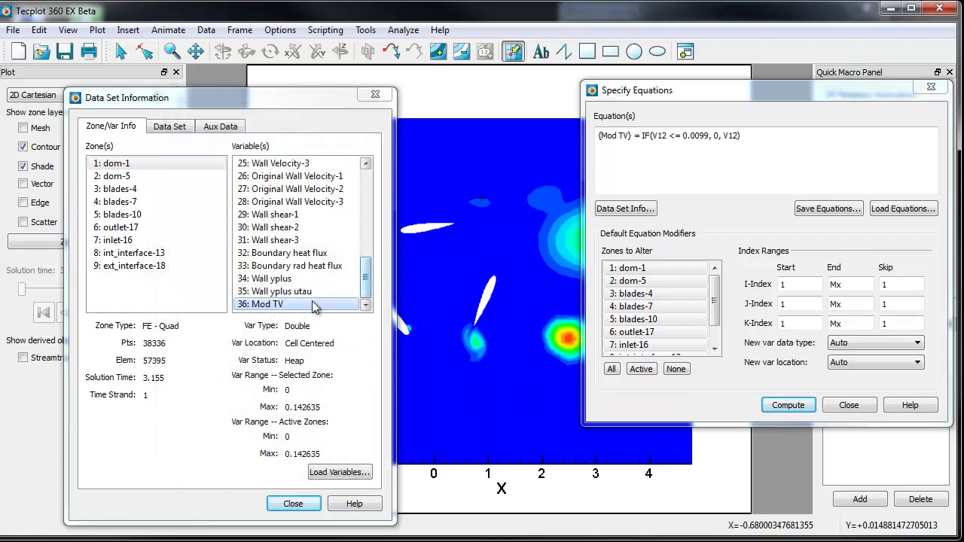
{"action": "left_click", "coordinate": [316, 404]}
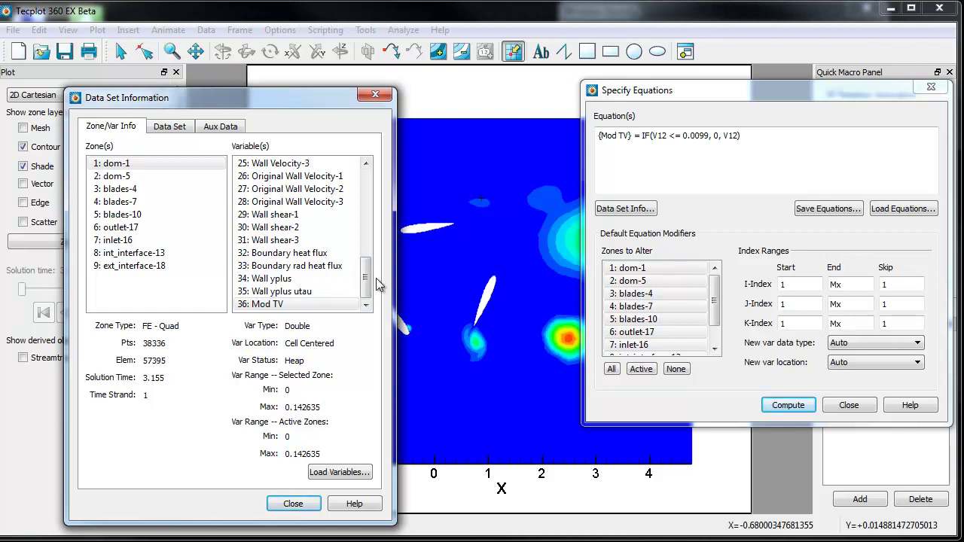
{"action": "left_click_drag", "start_coordinate": [367, 275], "coordinate": [367, 211]}
{"action": "left_click", "coordinate": [296, 256]}
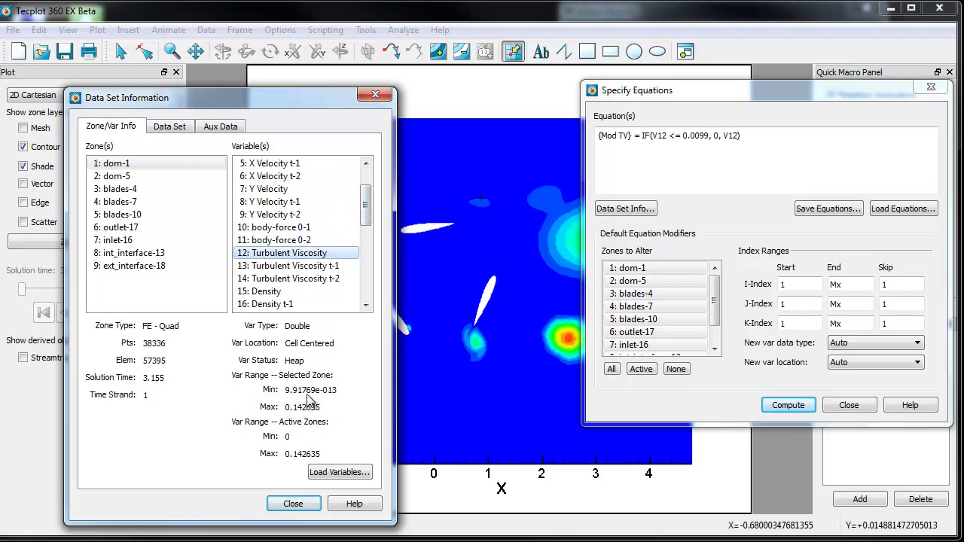
{"action": "left_click_drag", "start_coordinate": [307, 98], "coordinate": [444, 91]}
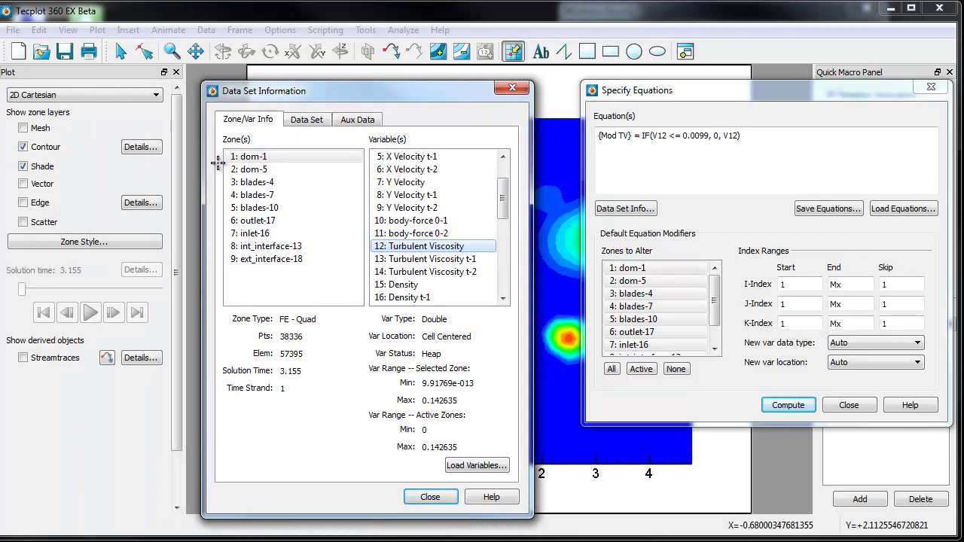
{"action": "left_click", "coordinate": [140, 147]}
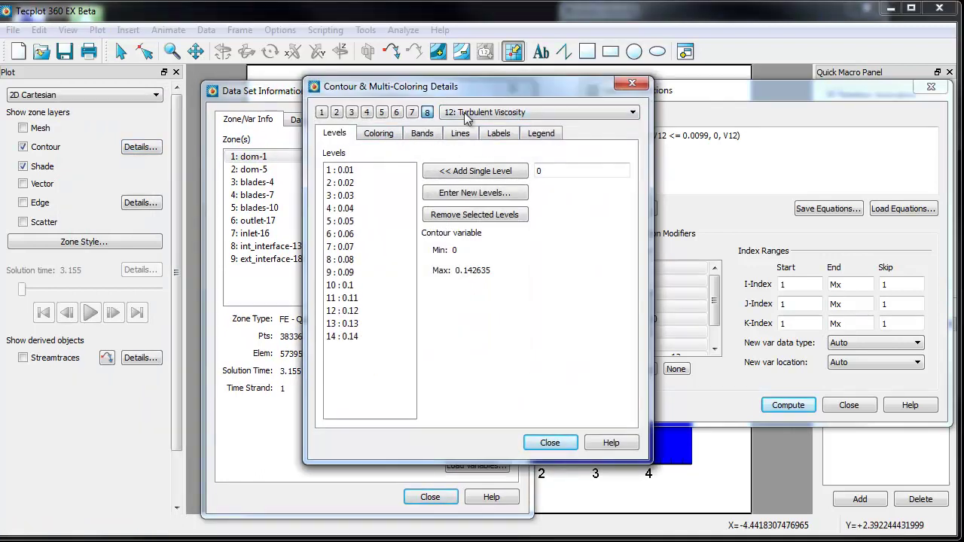
Step: In Contour Details, assign contour group 7 to 36: Mod TV
{"action": "left_click", "coordinate": [413, 112]}
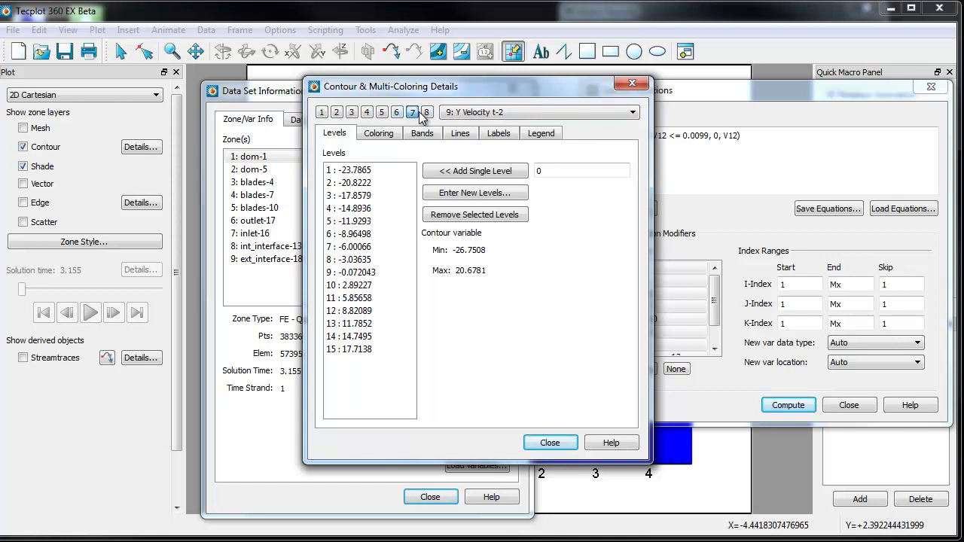
{"action": "left_click", "coordinate": [498, 112]}
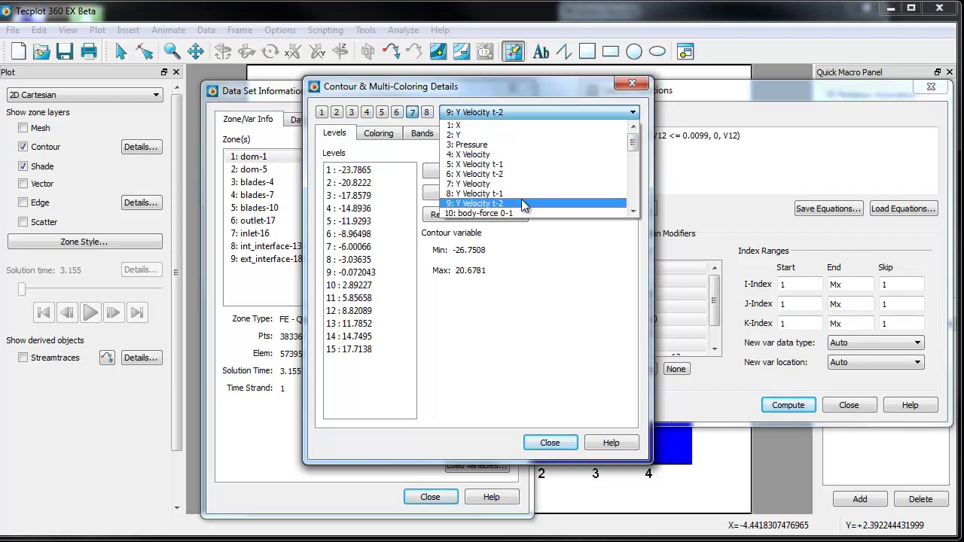
{"action": "left_click", "coordinate": [513, 203]}
{"action": "left_click", "coordinate": [527, 112]}
{"action": "scroll", "coordinate": [501, 208], "scroll_direction": "down", "scroll_amount": 9}
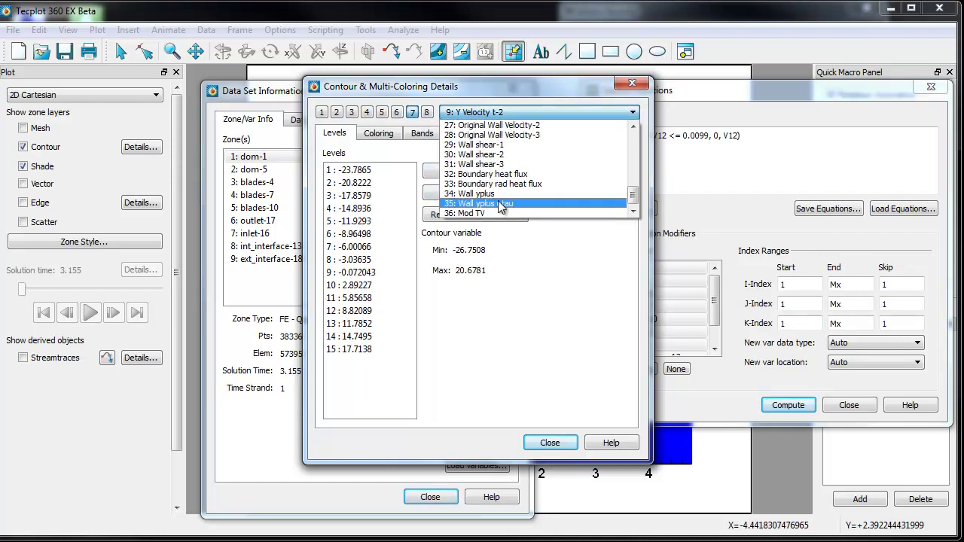
{"action": "left_click", "coordinate": [482, 213]}
{"action": "left_click", "coordinate": [550, 443]}
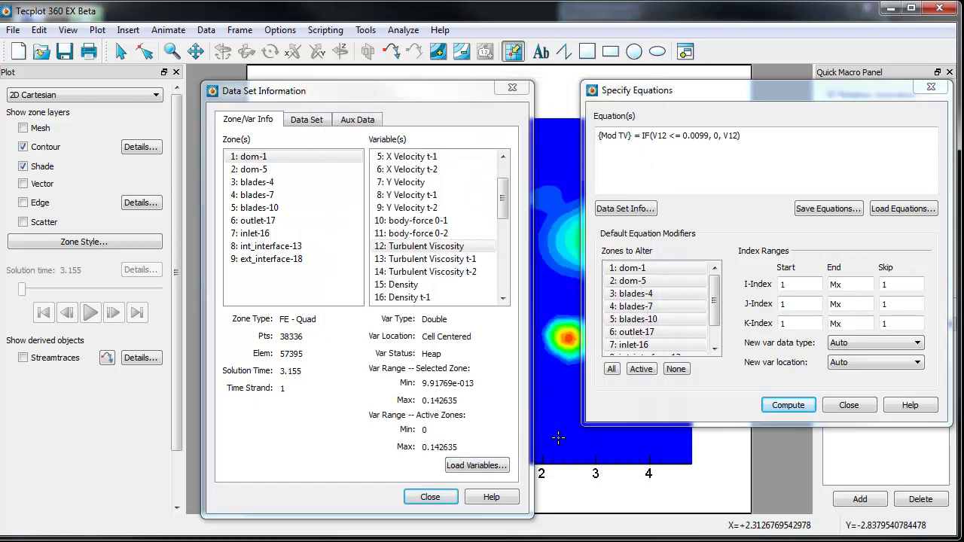
Step: Colour the zone's contours by C7: Mod TV
{"action": "left_click_drag", "start_coordinate": [370, 91], "coordinate": [226, 110]}
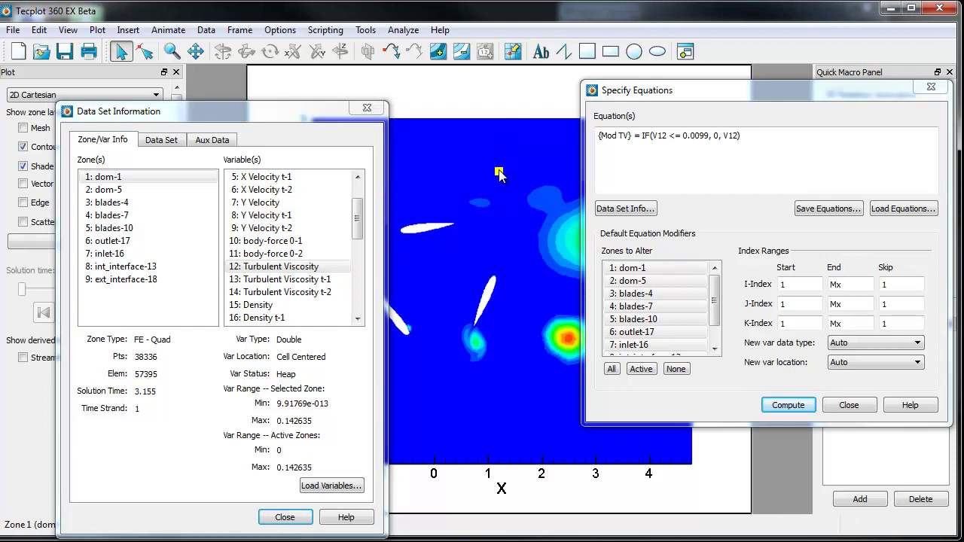
{"action": "left_click", "coordinate": [500, 173]}
{"action": "left_click", "coordinate": [552, 154]}
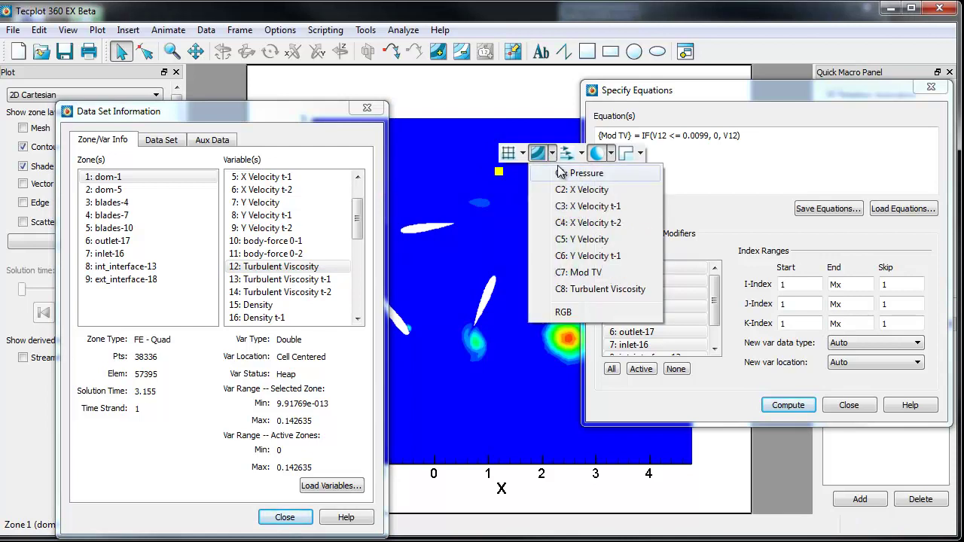
{"action": "left_click", "coordinate": [586, 273]}
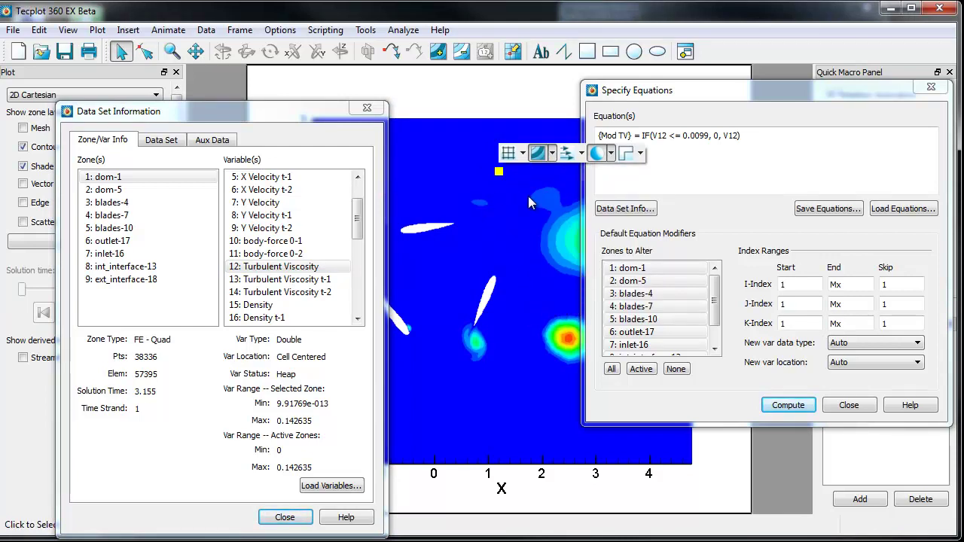
Step: Probe four points on the Mod TV plot to read its values
{"action": "left_click", "coordinate": [513, 52]}
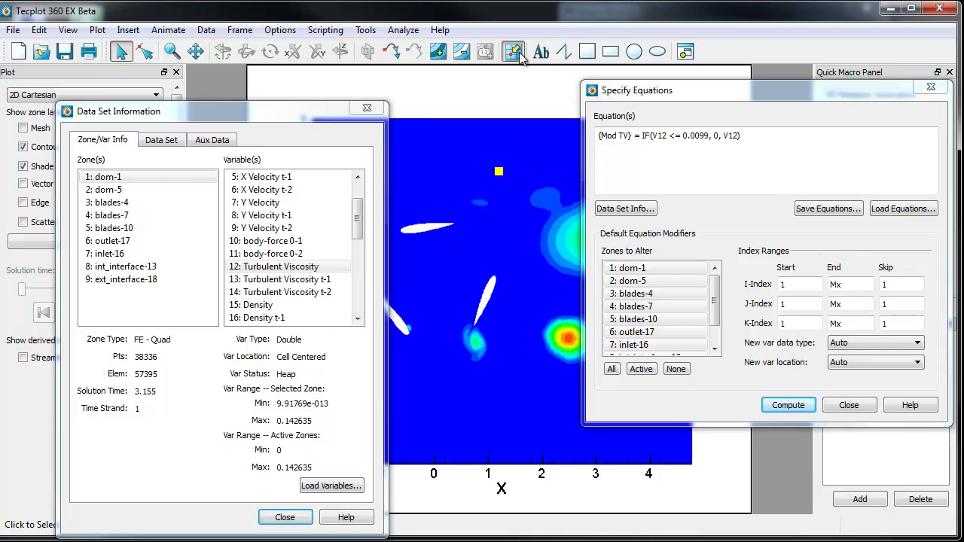
{"action": "left_click", "coordinate": [447, 248]}
{"action": "left_click_drag", "start_coordinate": [346, 181], "coordinate": [358, 420]}
{"action": "left_click", "coordinate": [428, 273]}
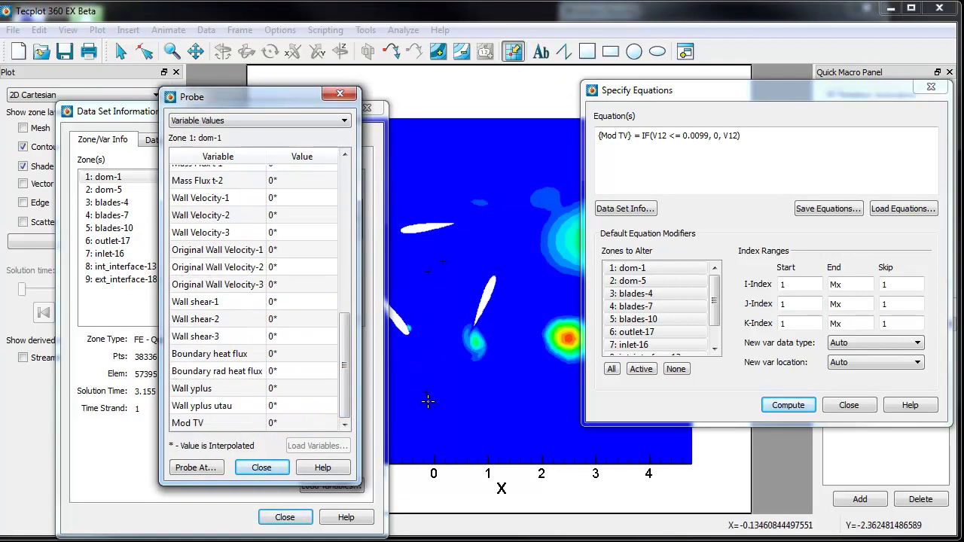
{"action": "left_click", "coordinate": [429, 306]}
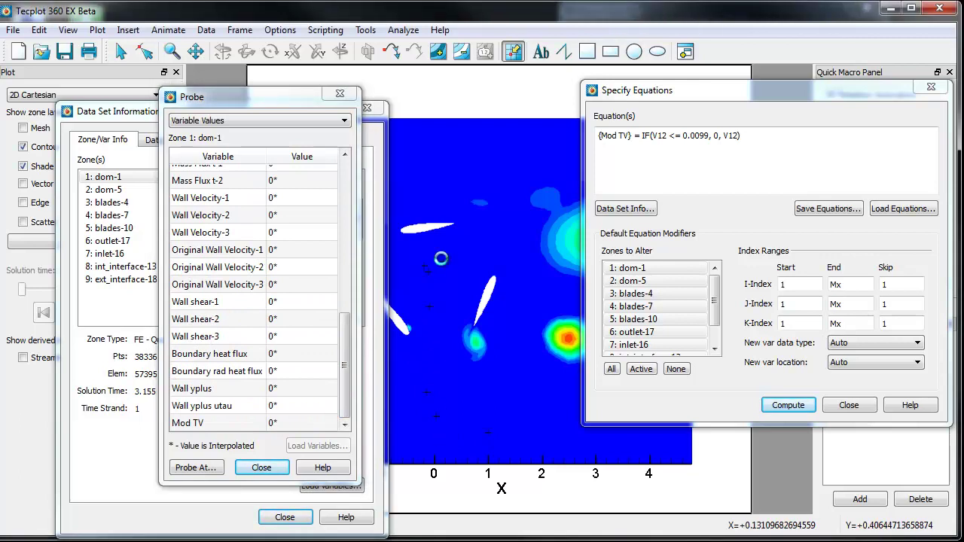
{"action": "left_click", "coordinate": [450, 161]}
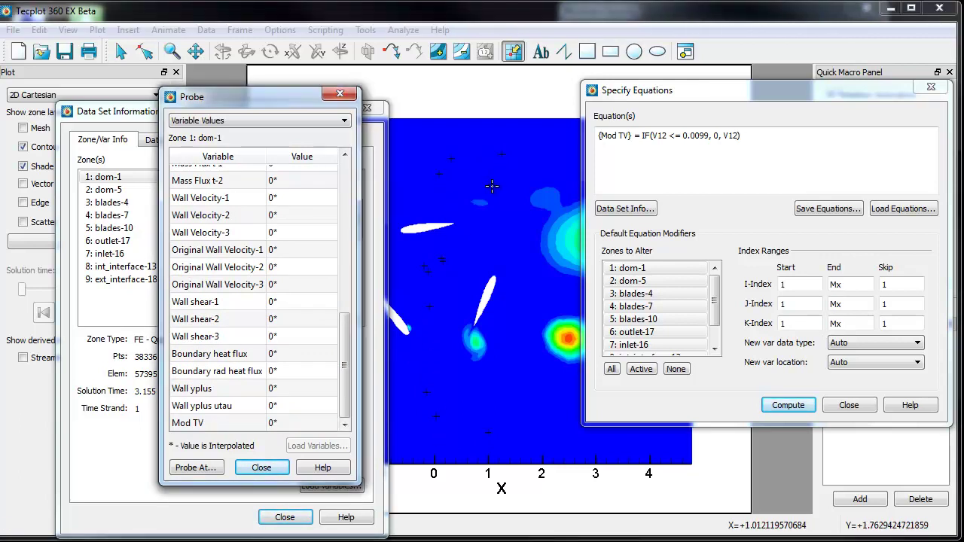
{"action": "left_click", "coordinate": [340, 94]}
{"action": "left_click_drag", "start_coordinate": [269, 117], "coordinate": [415, 86]}
Step: In Contour Details, blank contour colours below a cutoff of 0.008
{"action": "left_click", "coordinate": [141, 147]}
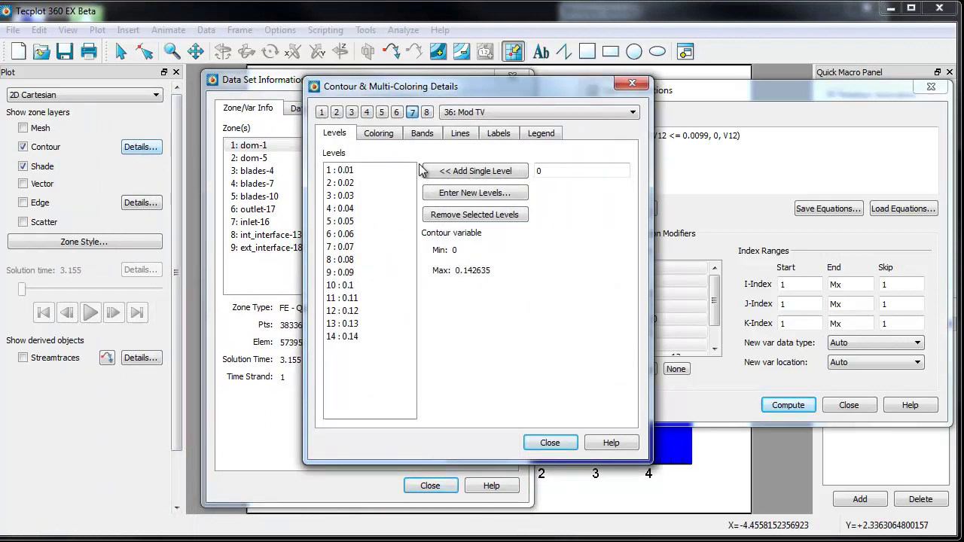
{"action": "left_click", "coordinate": [379, 135]}
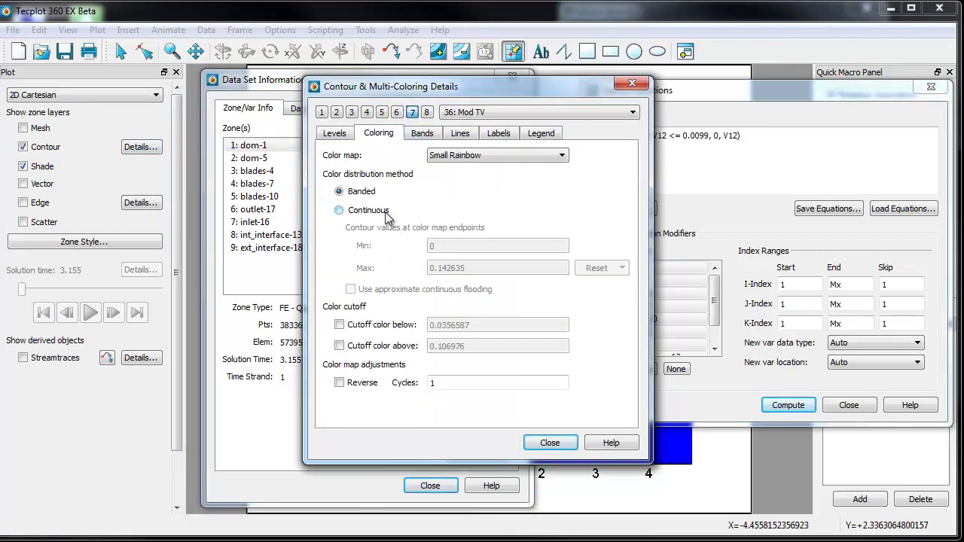
{"action": "left_click", "coordinate": [388, 327]}
{"action": "left_click_drag", "start_coordinate": [483, 327], "coordinate": [411, 332]}
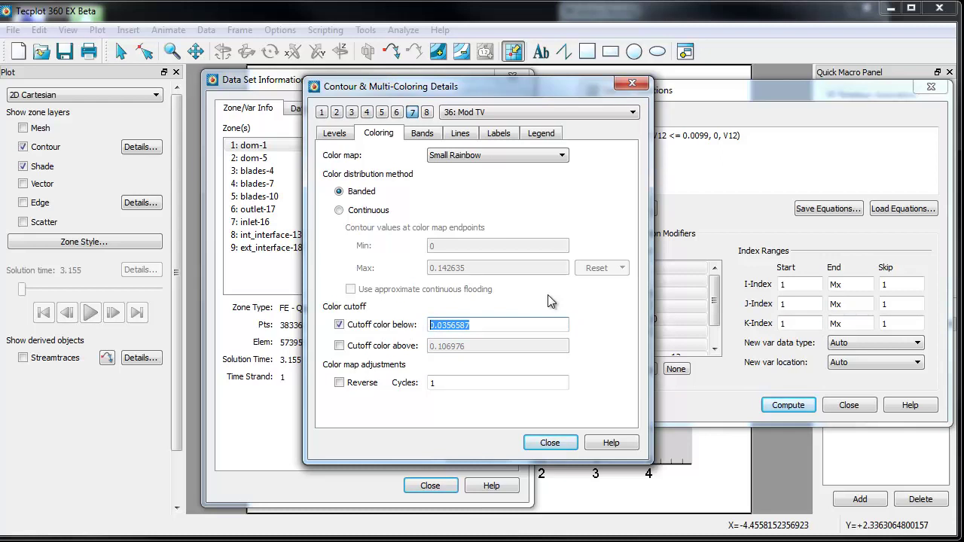
{"action": "type", "text": "0.00"}
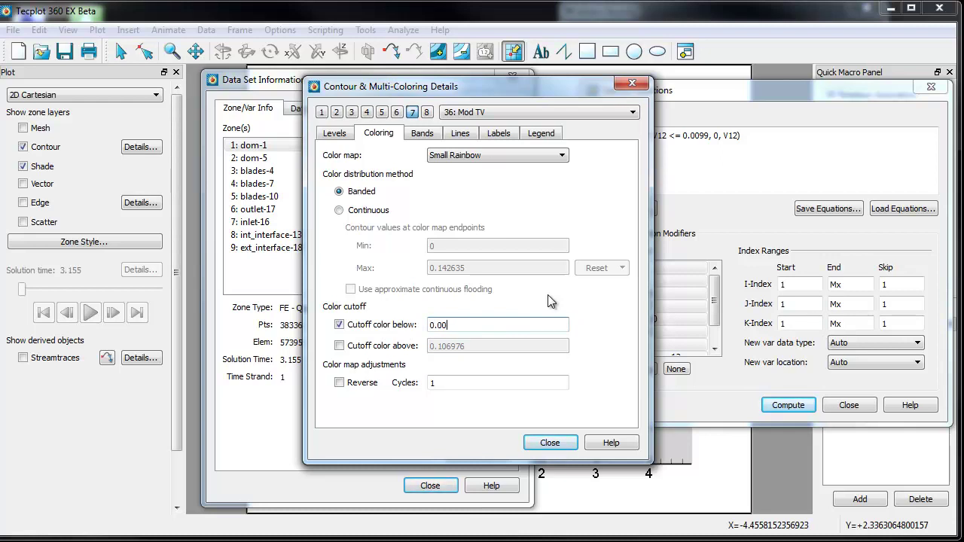
{"action": "type", "text": "8"}
{"action": "left_click", "coordinate": [548, 444]}
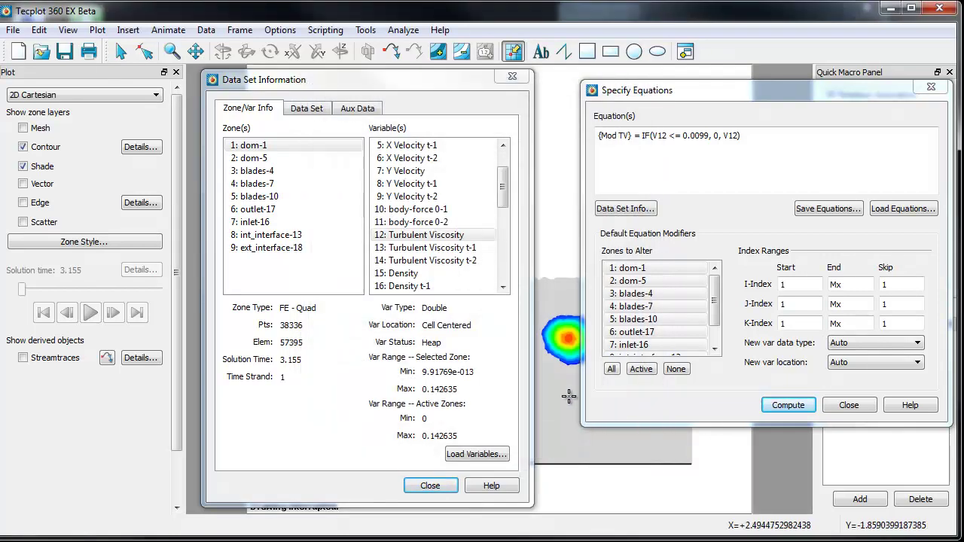
Step: Redraw the plot to show the clipped Mod TV contours and reposition the dialogs
{"action": "mouse_move", "coordinate": [450, 77]}
{"action": "left_mouse_down"}
{"action": "mouse_move", "coordinate": [269, 126]}
{"action": "mouse_move", "coordinate": [462, 84]}
{"action": "left_mouse_up"}
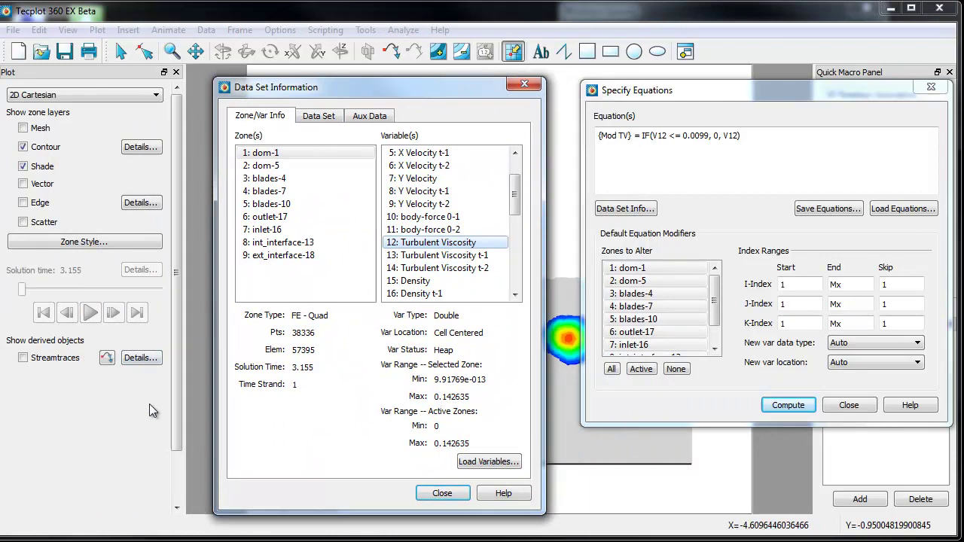
{"action": "left_click_drag", "start_coordinate": [178, 413], "coordinate": [178, 463]}
{"action": "left_click", "coordinate": [79, 483]}
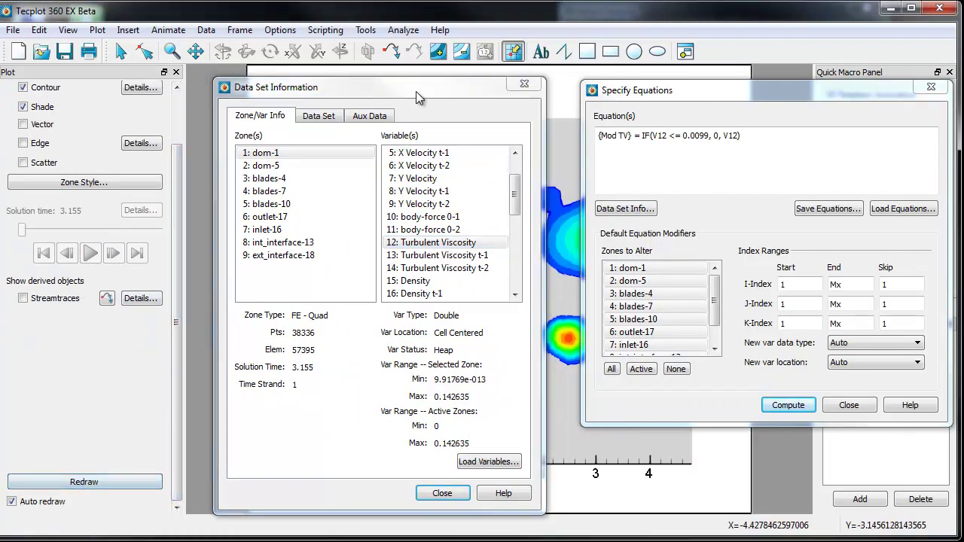
{"action": "left_click_drag", "start_coordinate": [316, 87], "coordinate": [119, 78]}
{"action": "left_click_drag", "start_coordinate": [707, 89], "coordinate": [659, 114]}
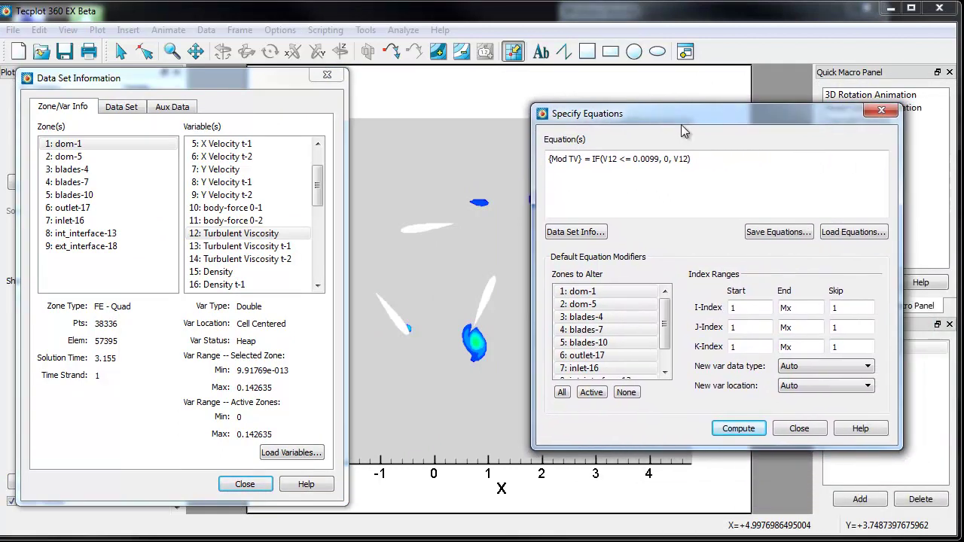
{"action": "left_click", "coordinate": [718, 162]}
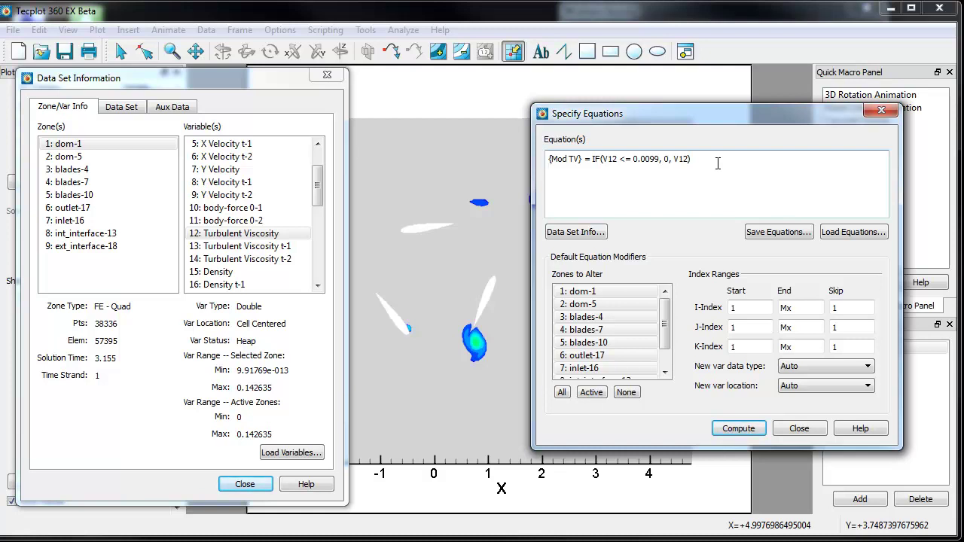
Step: Start a new line {Mod2 TV} = IF(( and paste in the {Turbulent Viscosity} name
{"action": "type", "text": "{"}
{"action": "type", "text": "Mod2"}
{"action": "type", "text": " TV"}
{"action": "type", "text": "}"}
{"action": "type", "text": " = "}
{"action": "type", "text": "IF"}
{"action": "type", "text": " ("}
{"action": "type", "text": "("}
{"action": "type", "text": "V12"}
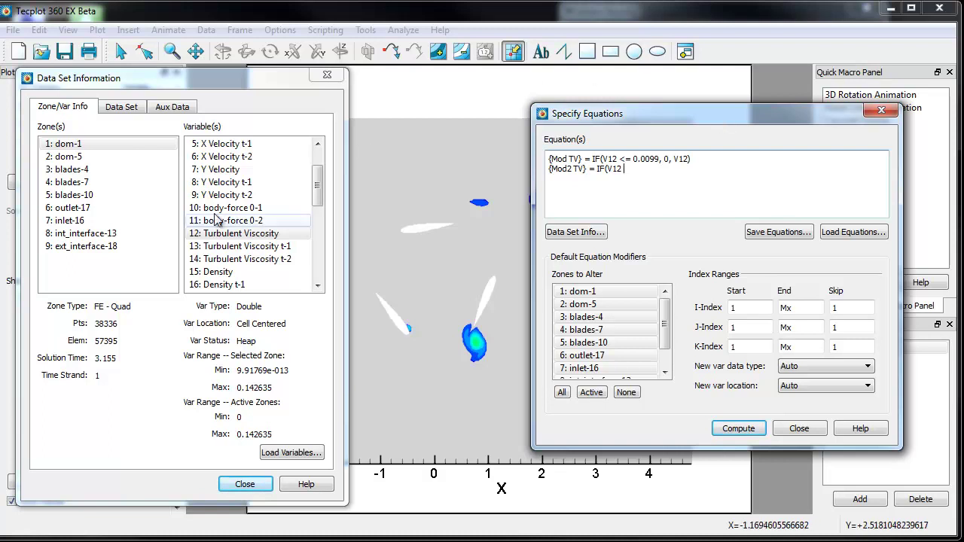
{"action": "double_click", "coordinate": [243, 240]}
{"action": "key", "text": "ctrl+c"}
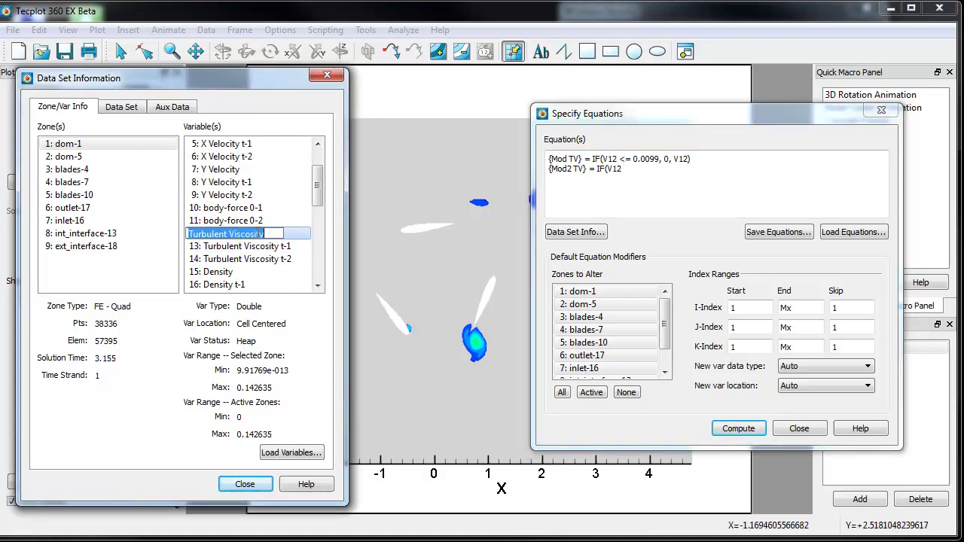
{"action": "left_click", "coordinate": [632, 173]}
{"action": "left_click", "coordinate": [632, 172]}
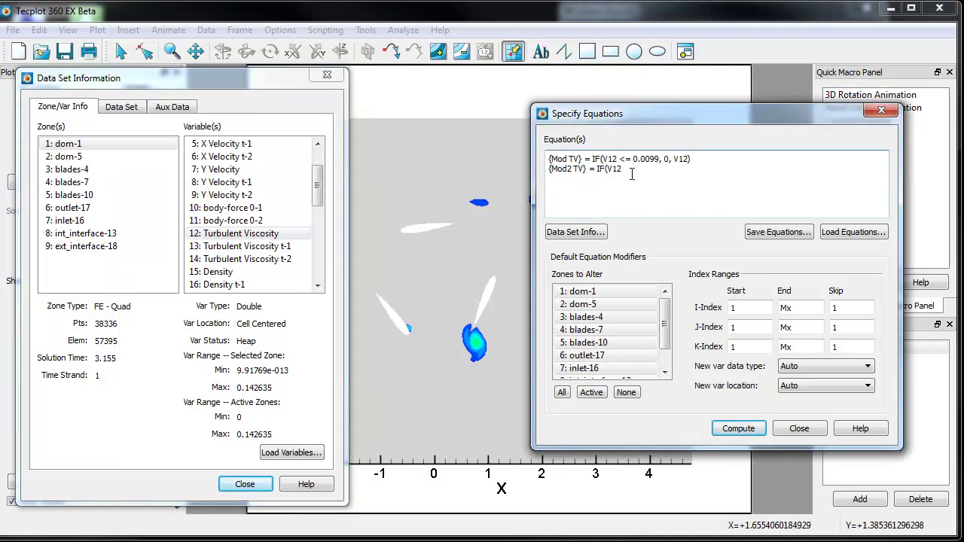
{"action": "key", "text": "BackSpace"}
{"action": "key", "text": "BackSpace"}
{"action": "key", "text": "BackSpace"}
{"action": "key", "text": "BackSpace"}
{"action": "type", "text": "{"}
{"action": "key", "text": "ctrl+v"}
{"action": "type", "text": "{"}
{"action": "key", "text": "BackSpace"}
Step: Complete the condition as == 0.02 || Y >1.5, returning 1, otherwise V12
{"action": "type", "text": "}"}
{"action": "type", "text": " ="}
{"action": "type", "text": " 0"}
{"action": "type", "text": " or"}
{"action": "key", "text": "BackSpace"}
{"action": "key", "text": "BackSpace"}
{"action": "key", "text": "BackSpace"}
{"action": "key", "text": "BackSpace"}
{"action": "type", "text": "0.02"}
{"action": "key", "text": "Left"}
{"action": "key", "text": "Left"}
{"action": "key", "text": "Left"}
{"action": "key", "text": "Left"}
{"action": "type", "text": "="}
{"action": "type", "text": " |"}
{"action": "type", "text": "| Y"}
{"action": "type", "text": ","}
{"action": "type", "text": " V1"}
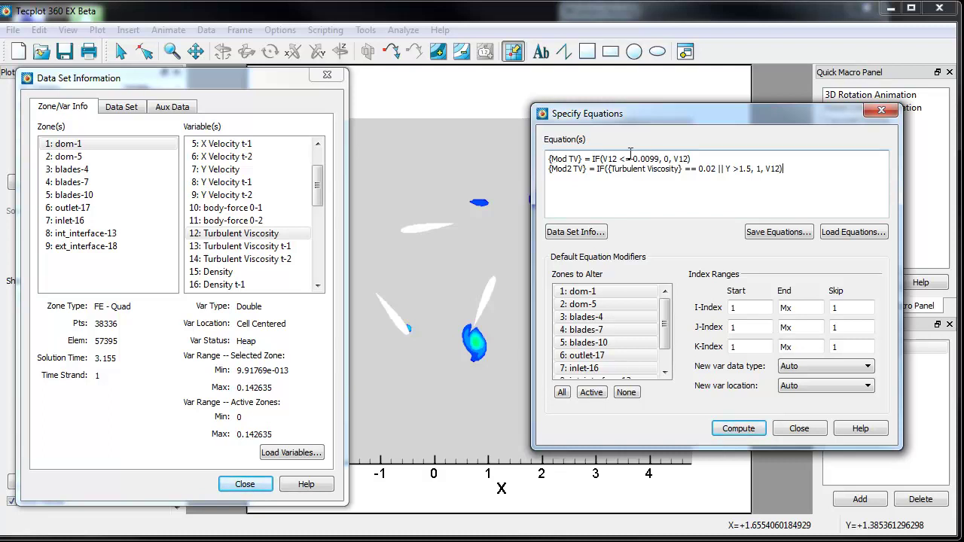
{"action": "left_click_drag", "start_coordinate": [549, 159], "coordinate": [720, 154]}
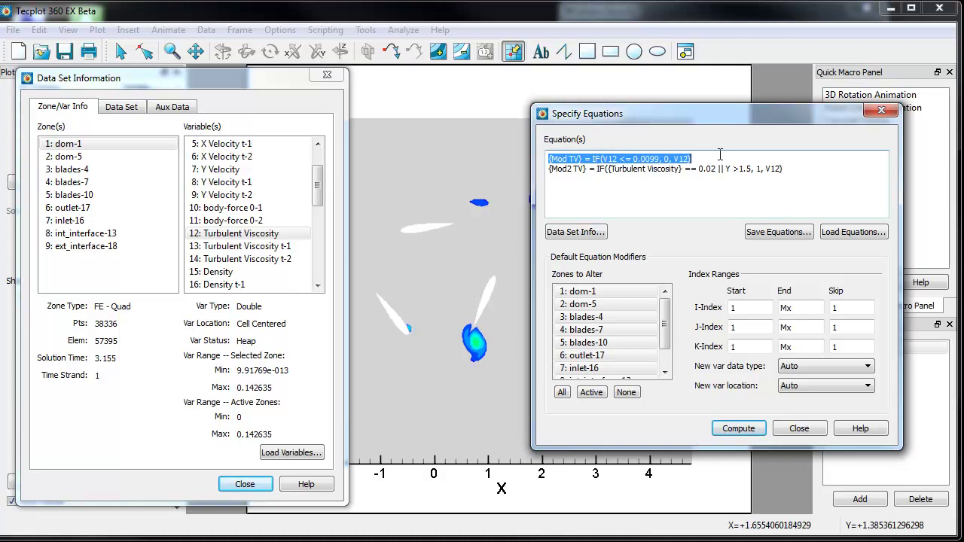
Step: Compute both equations and confirm Mod2 TV appears as variable 37, ranging up to 1
{"action": "left_click", "coordinate": [727, 210]}
{"action": "left_click", "coordinate": [758, 432]}
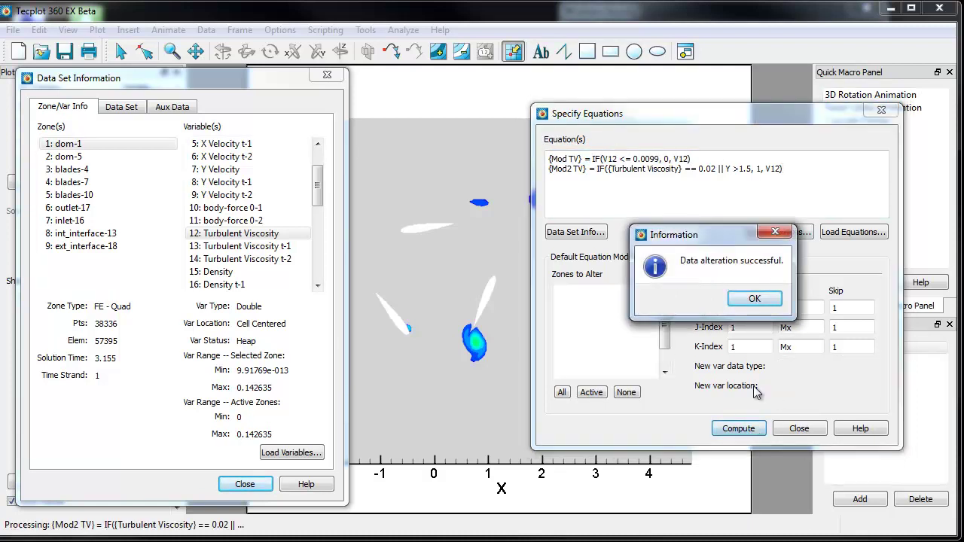
{"action": "left_click", "coordinate": [755, 299]}
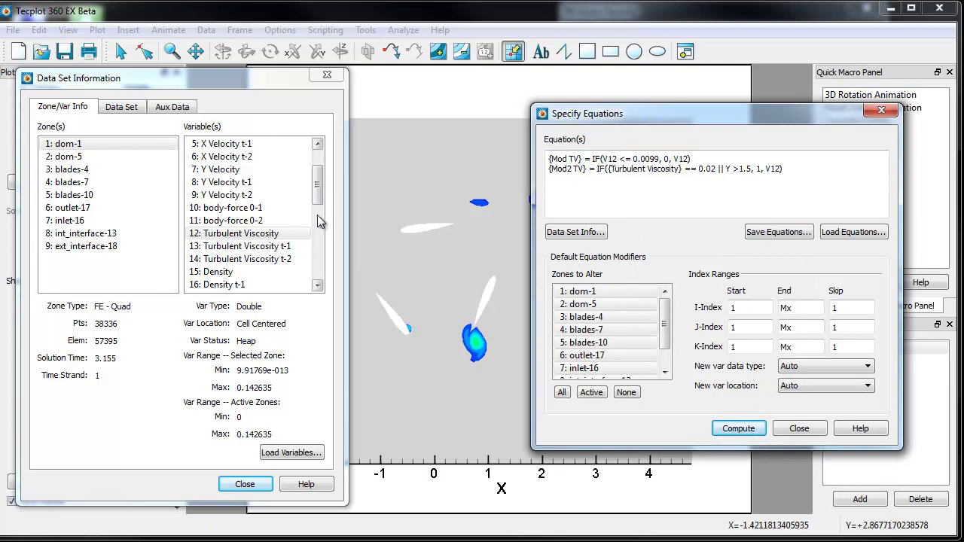
{"action": "left_click_drag", "start_coordinate": [318, 200], "coordinate": [317, 243]}
{"action": "left_click", "coordinate": [236, 285]}
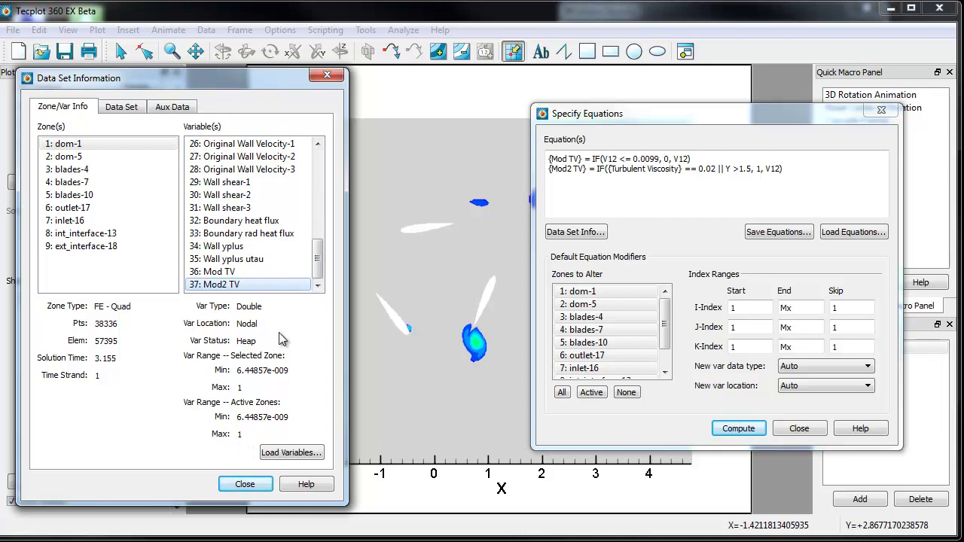
{"action": "left_click_drag", "start_coordinate": [242, 83], "coordinate": [547, 292]}
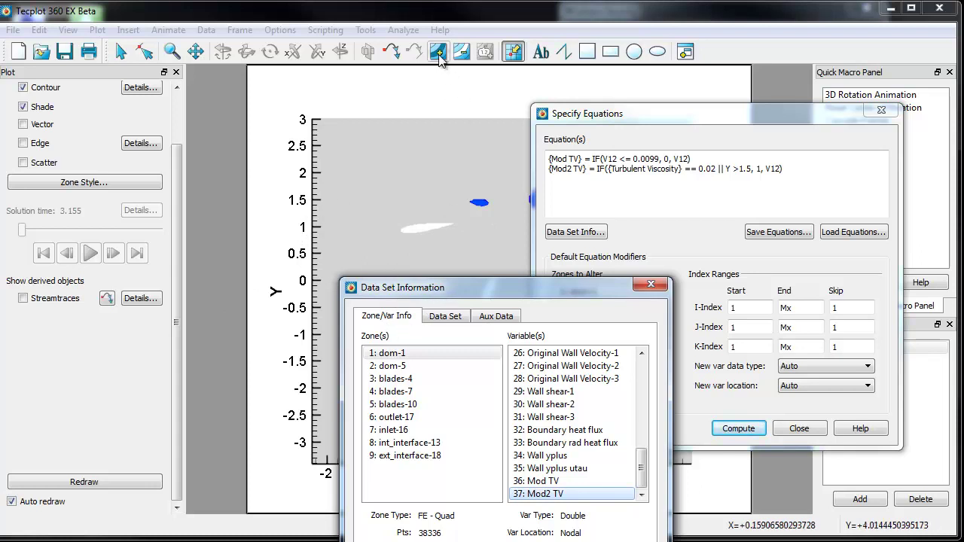
Step: Probe the variable values at a point in the upper flow and bring the probe results into view
{"action": "left_click", "coordinate": [398, 140]}
{"action": "left_click", "coordinate": [364, 147]}
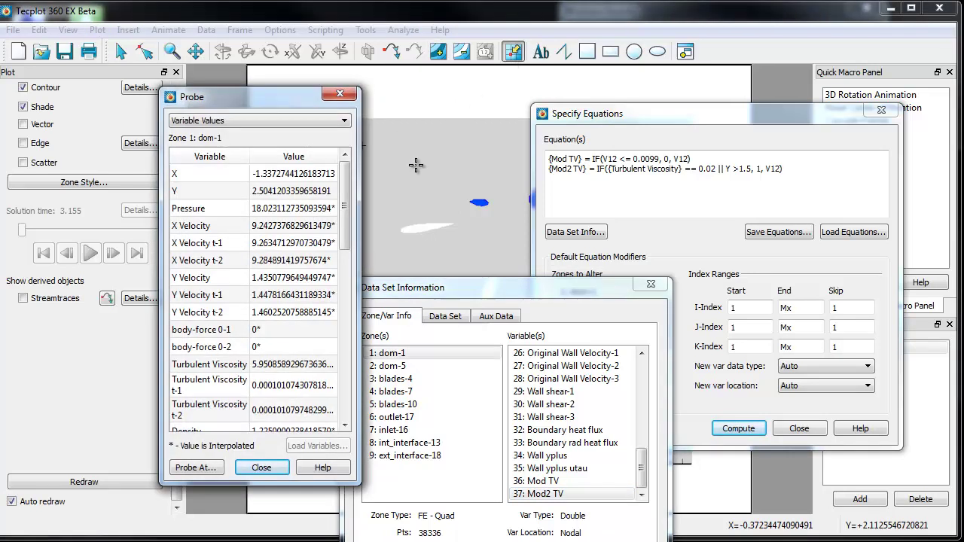
{"action": "left_click_drag", "start_coordinate": [345, 162], "coordinate": [343, 427]}
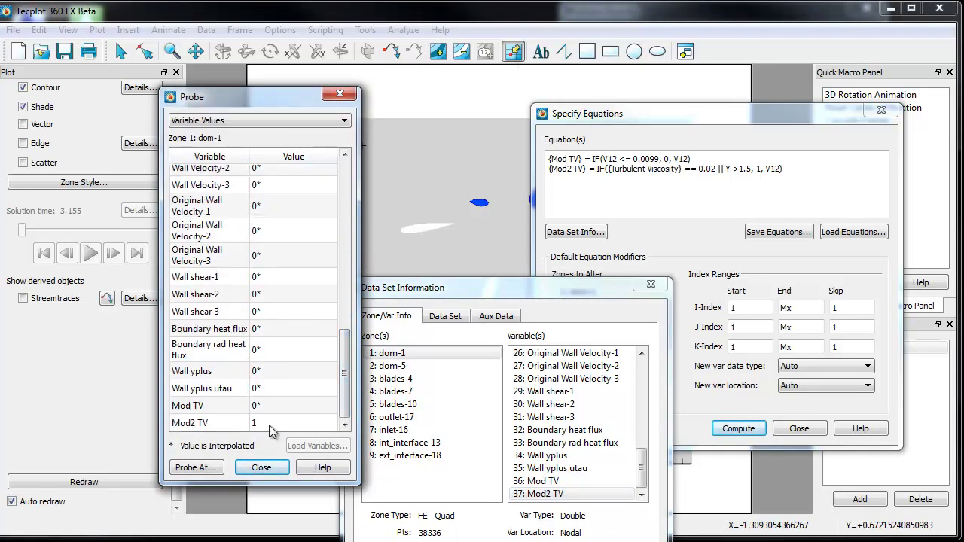
{"action": "left_click_drag", "start_coordinate": [279, 99], "coordinate": [601, 130]}
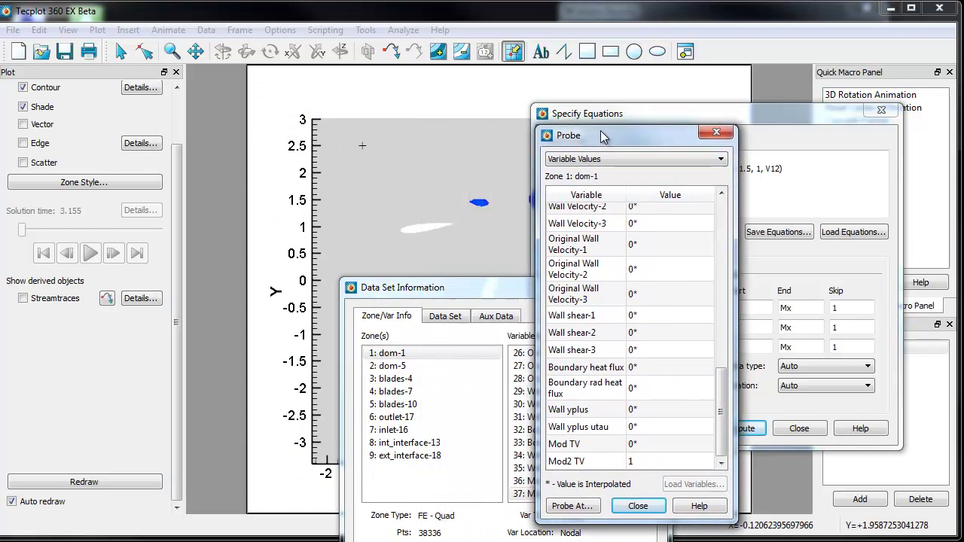
{"action": "left_click_drag", "start_coordinate": [180, 162], "coordinate": [180, 113]}
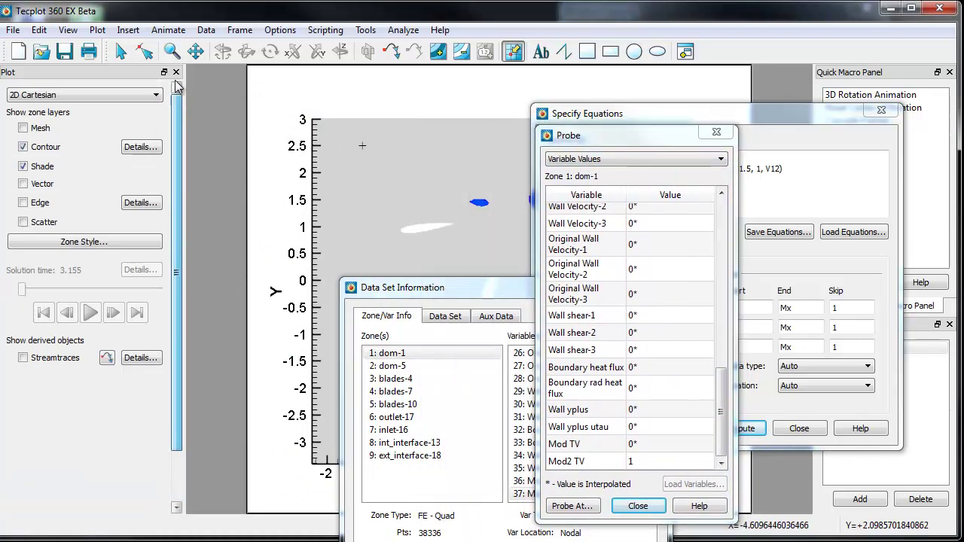
Step: Set the contour variable to 37: Mod2 TV
{"action": "left_click", "coordinate": [140, 147]}
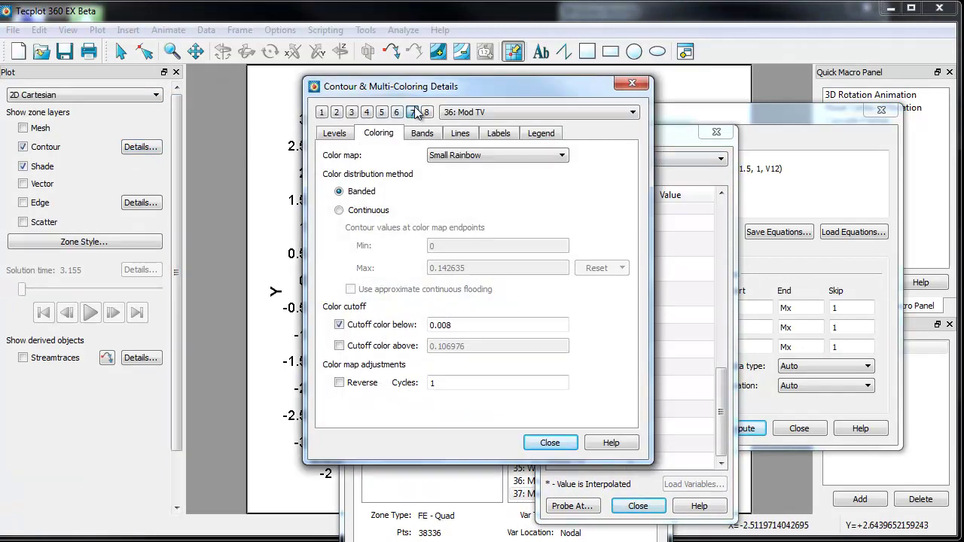
{"action": "left_click", "coordinate": [476, 113]}
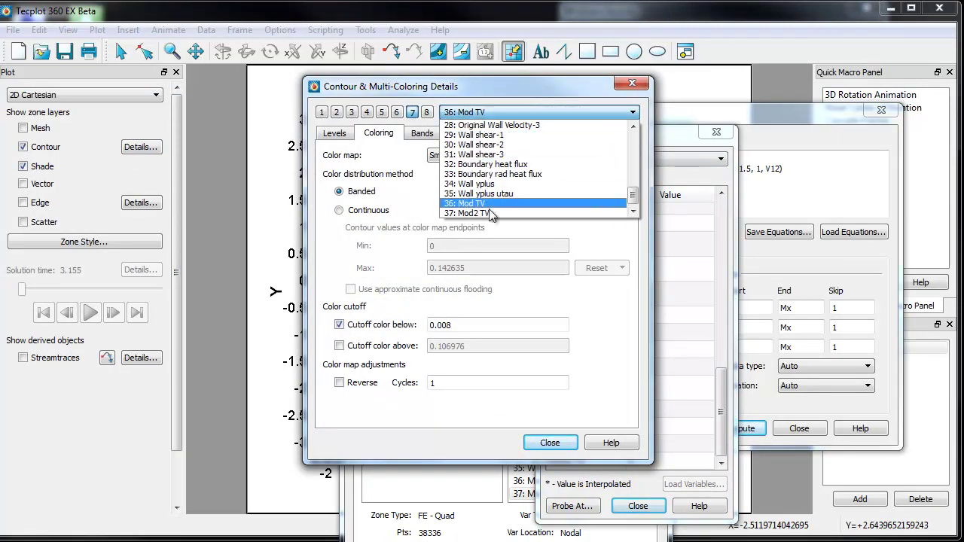
{"action": "left_click", "coordinate": [483, 214]}
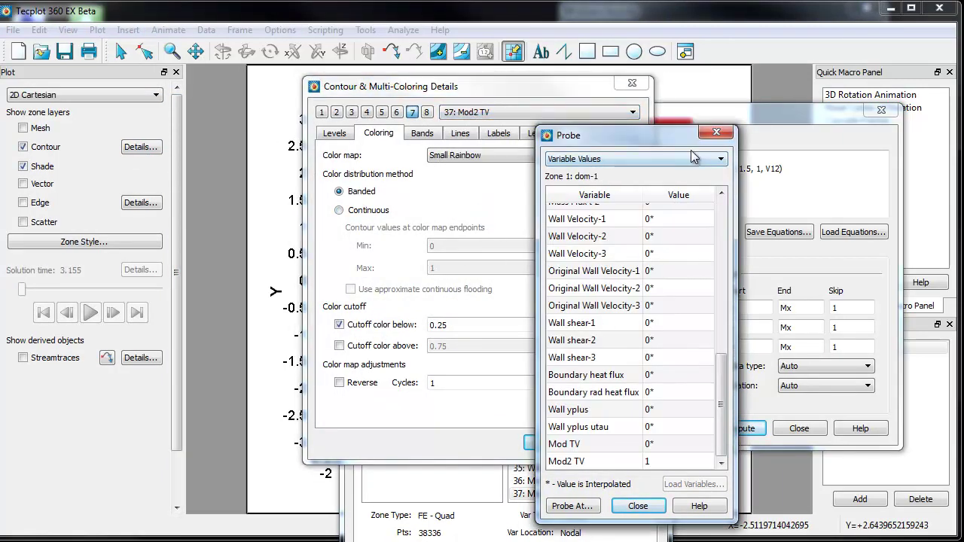
Step: Close the probe results and move the data set and equations windows aside
{"action": "left_click", "coordinate": [675, 109]}
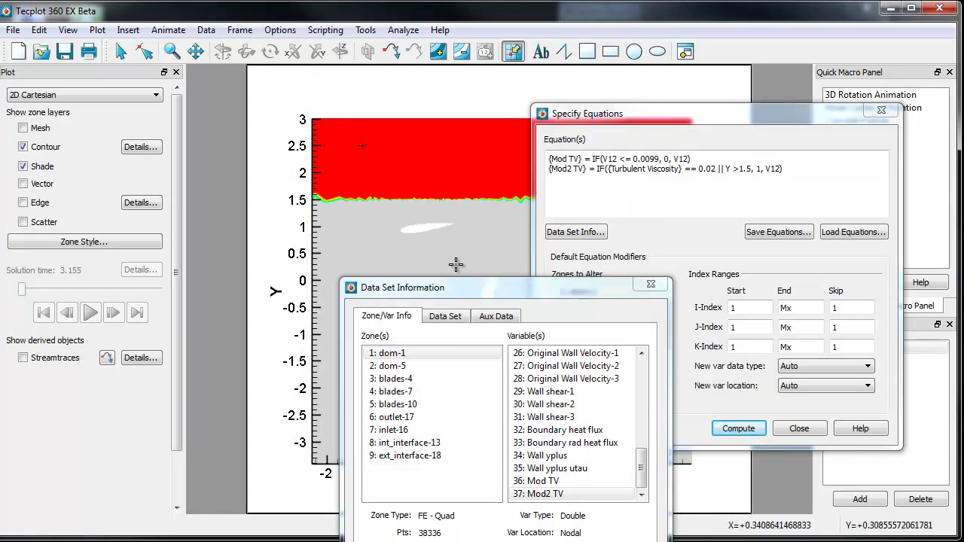
{"action": "left_click_drag", "start_coordinate": [460, 284], "coordinate": [656, 278]}
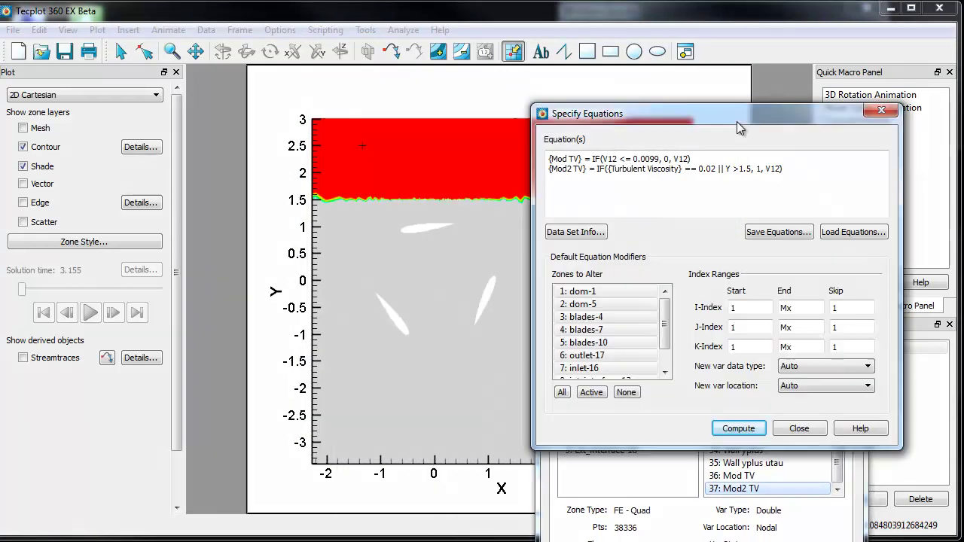
{"action": "left_click_drag", "start_coordinate": [733, 123], "coordinate": [215, 192]}
{"action": "left_click_drag", "start_coordinate": [595, 282], "coordinate": [789, 230]}
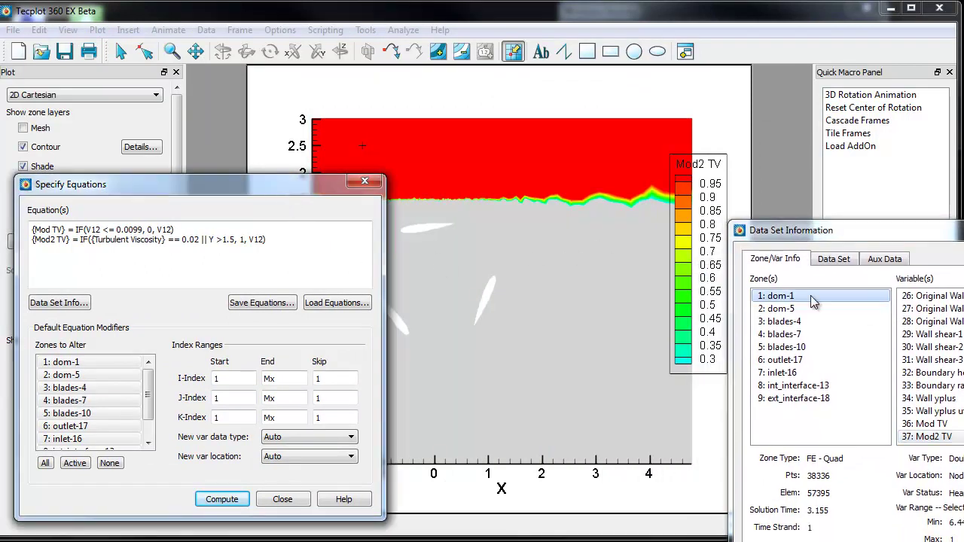
Step: Turn off the lower colour cutoff for Mod2 TV contours and reposition the data set window
{"action": "left_click", "coordinate": [143, 146]}
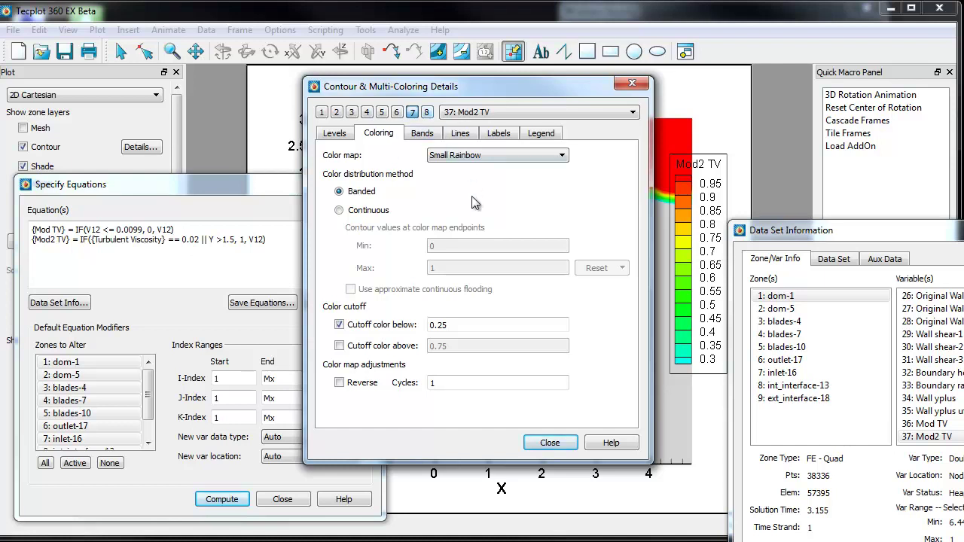
{"action": "left_click", "coordinate": [350, 328]}
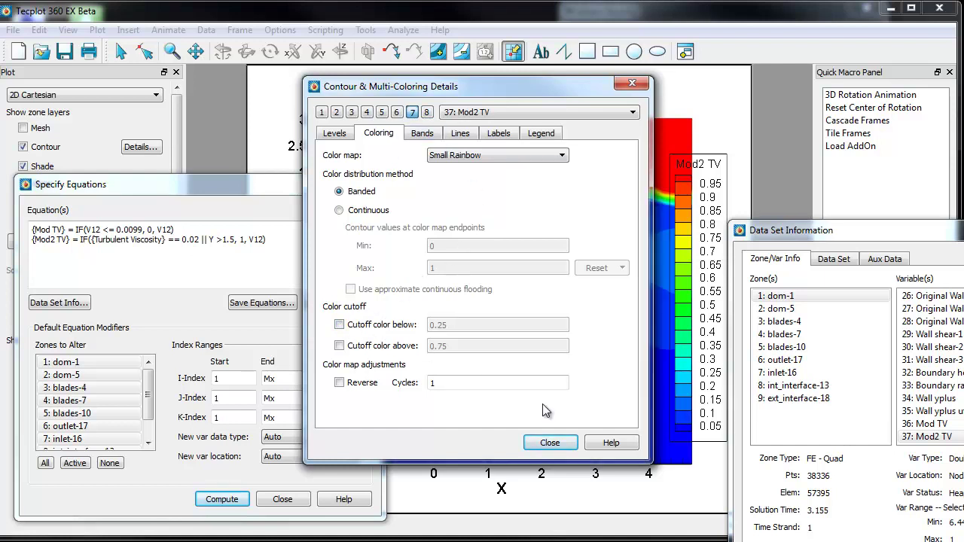
{"action": "left_click", "coordinate": [550, 443]}
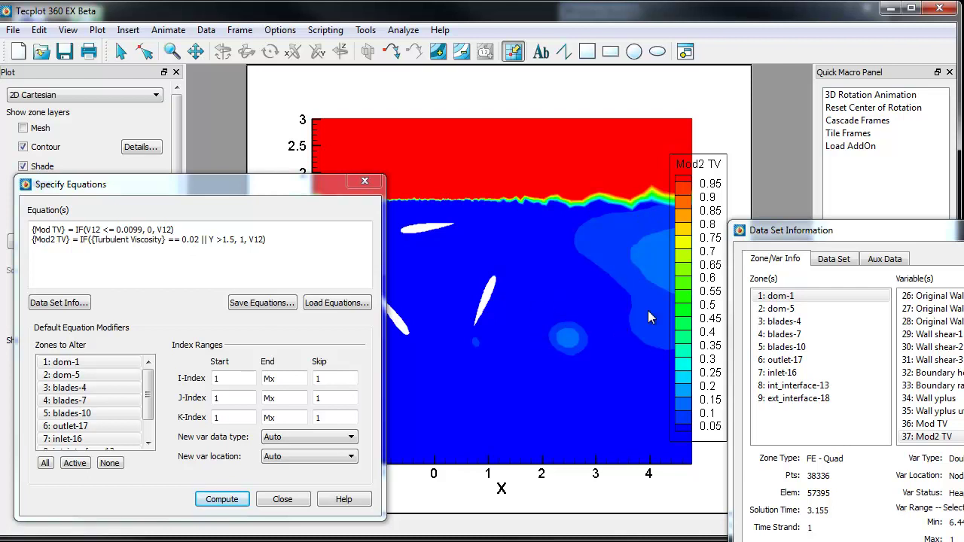
{"action": "left_click_drag", "start_coordinate": [905, 239], "coordinate": [755, 86]}
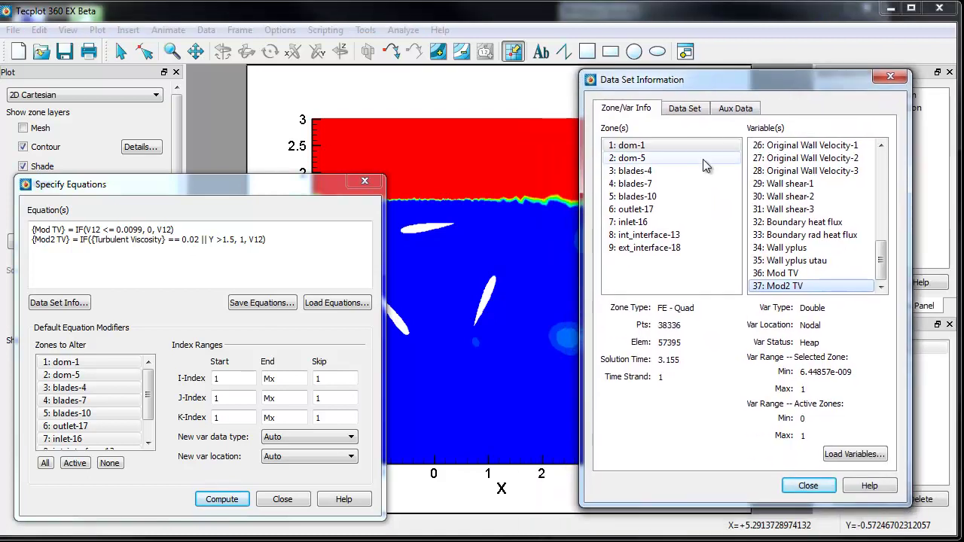